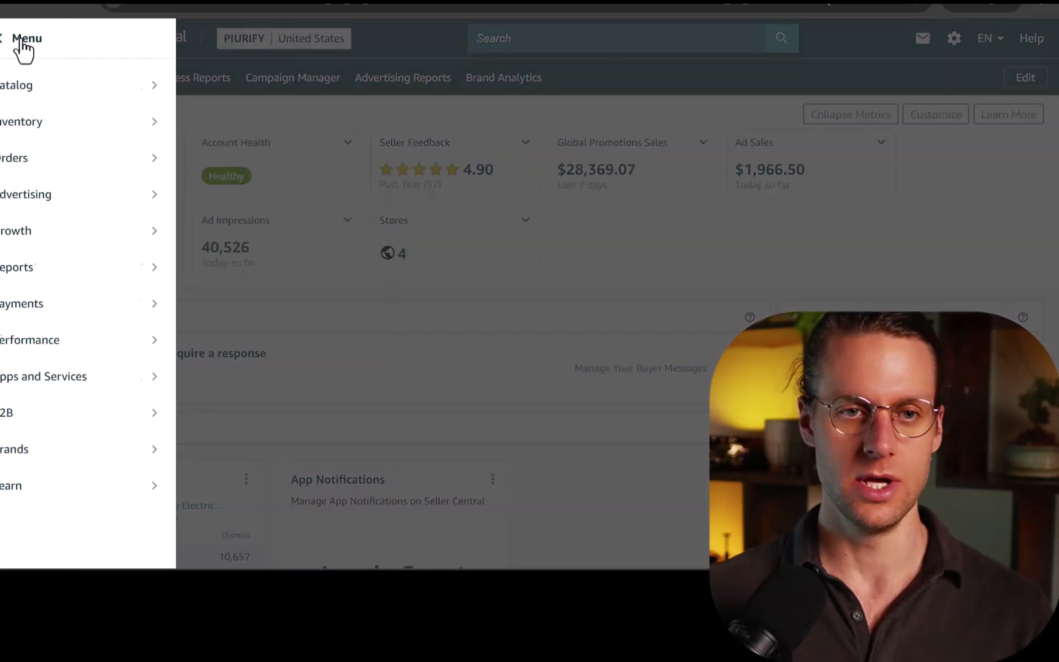
Open Campaign Manager from the Advertising menu and start a new Sponsored Display campaign
mouse_move(89, 194)
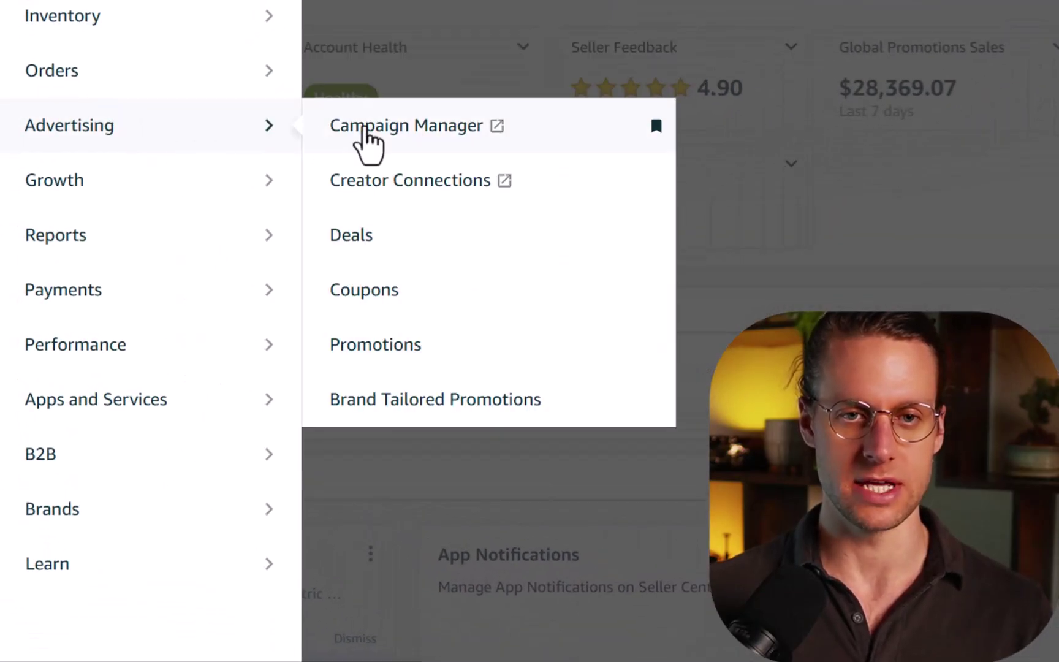
left_click(368, 136)
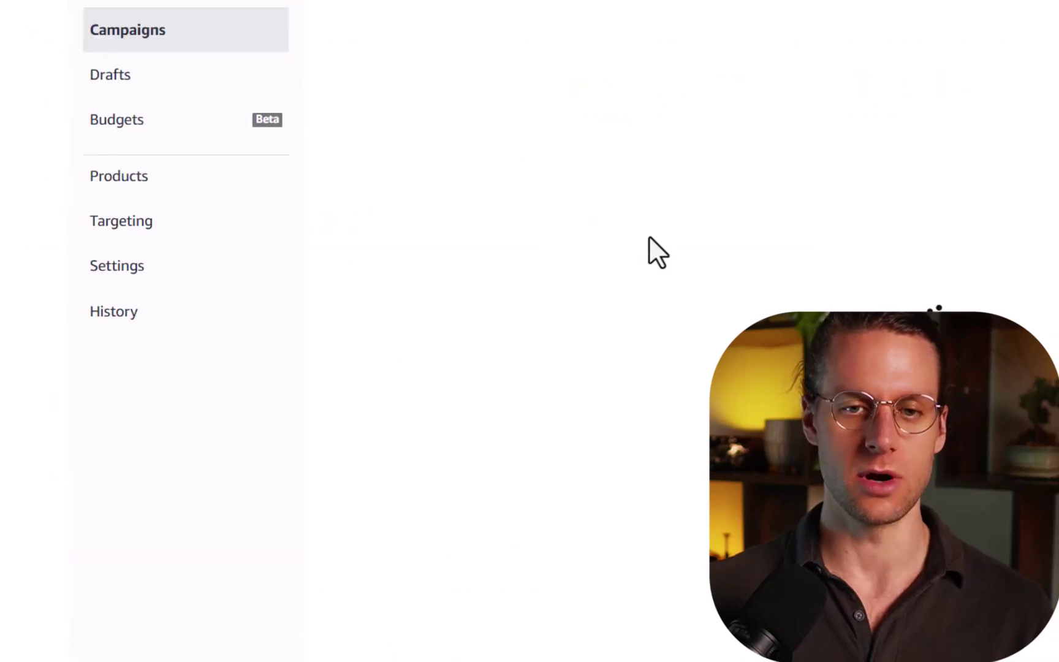
scroll(414, 466, "down", 4)
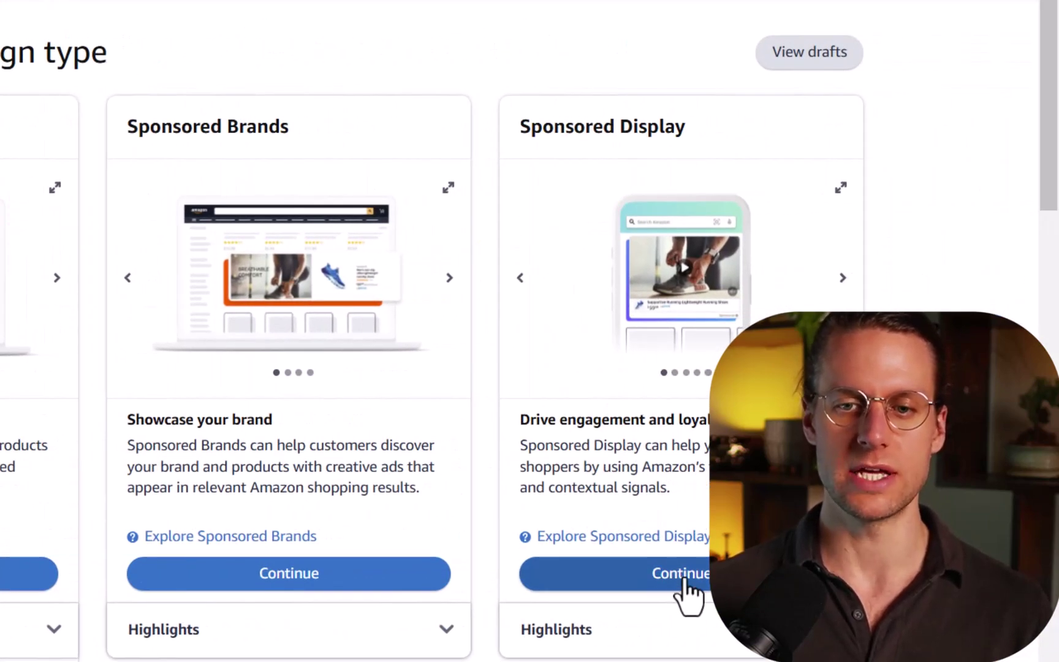
left_click(685, 581)
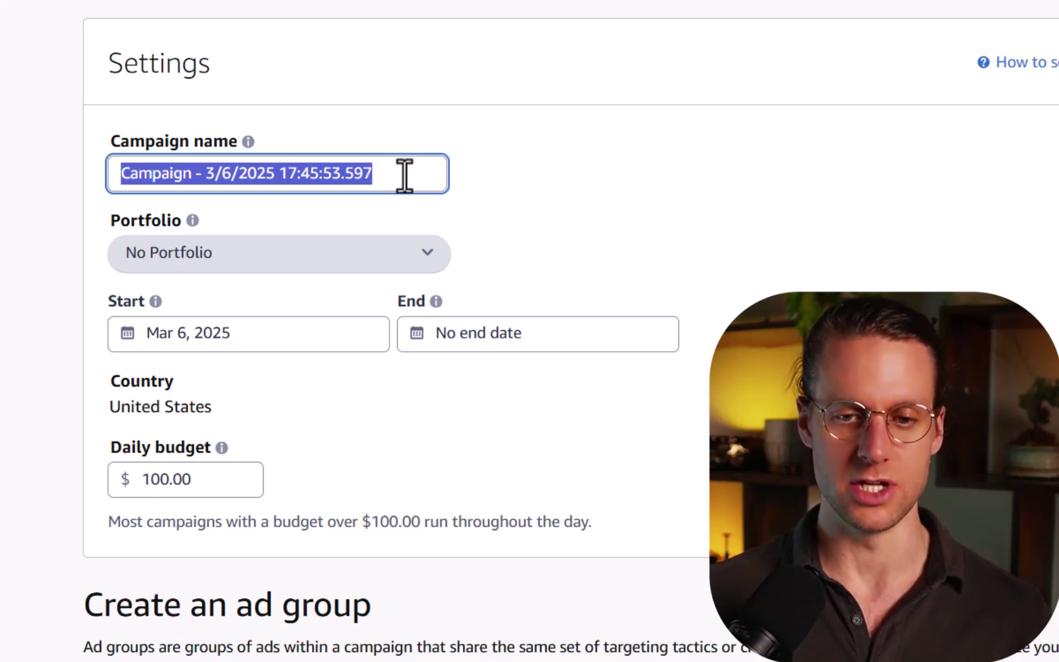
left_click(502, 230)
scroll(582, 264, "down", 5)
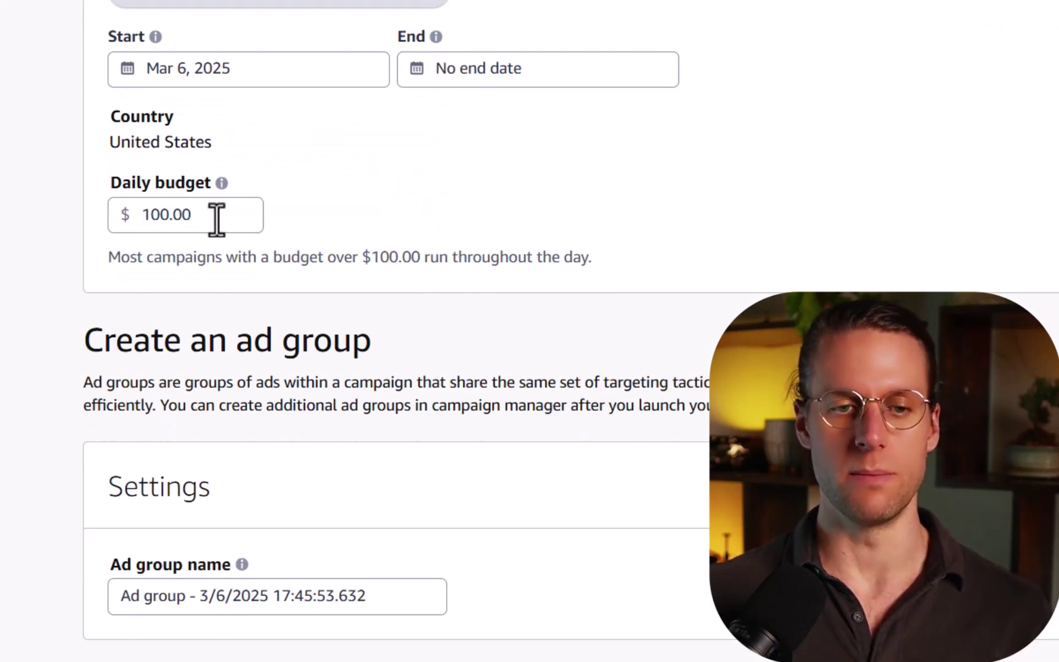
scroll(218, 218, "down", 7)
left_click(392, 203)
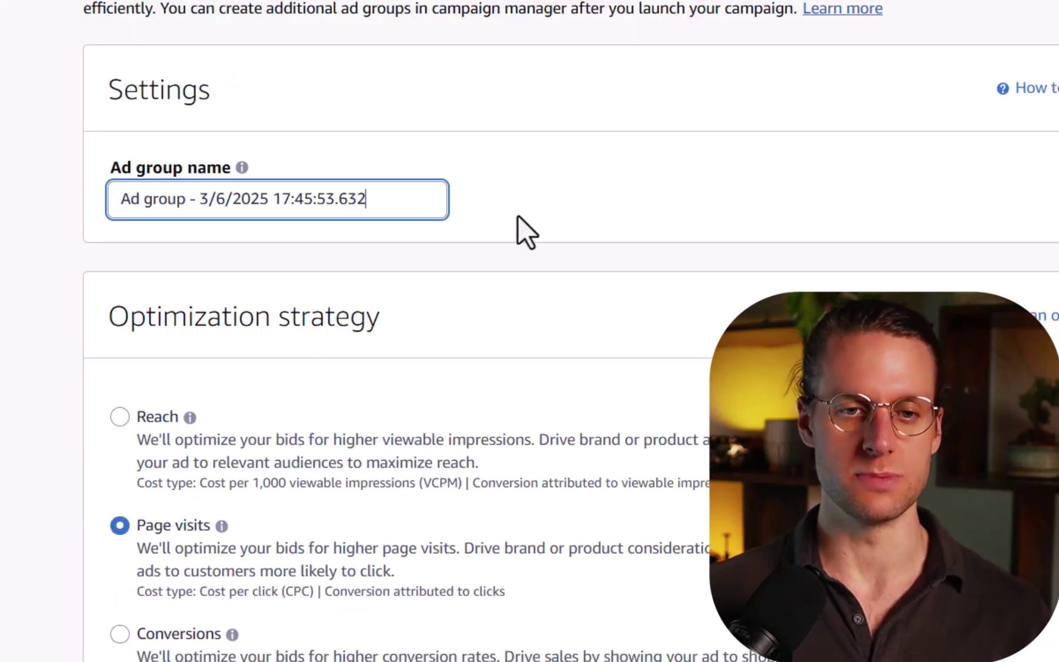
Change the optimization strategy from Page visits to Conversions, billed at cost per click
scroll(459, 232, "down", 5)
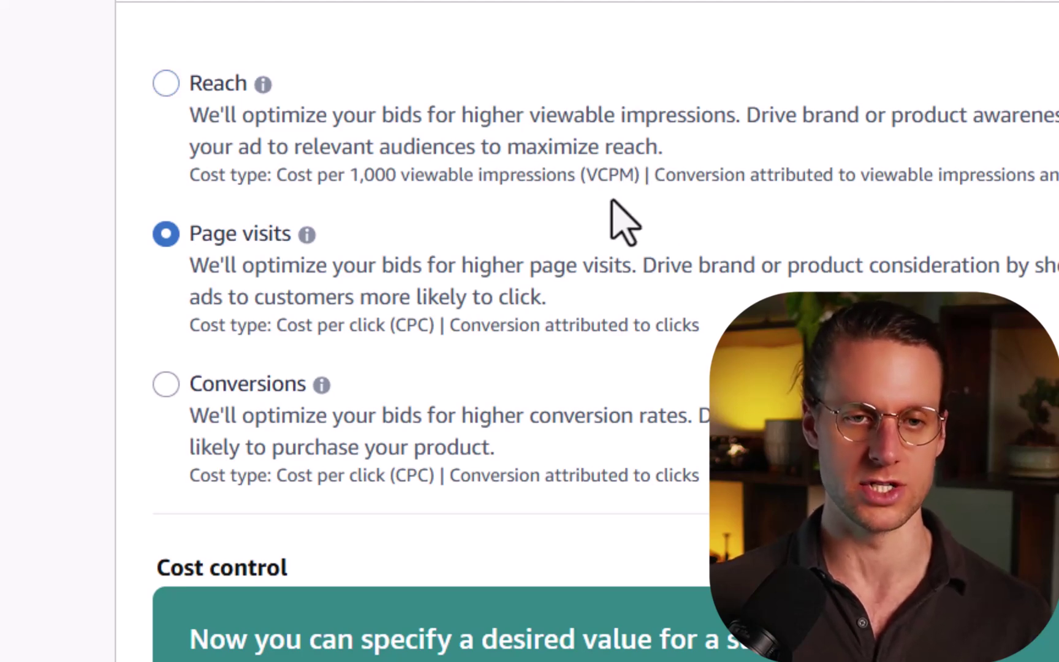
left_click(341, 137)
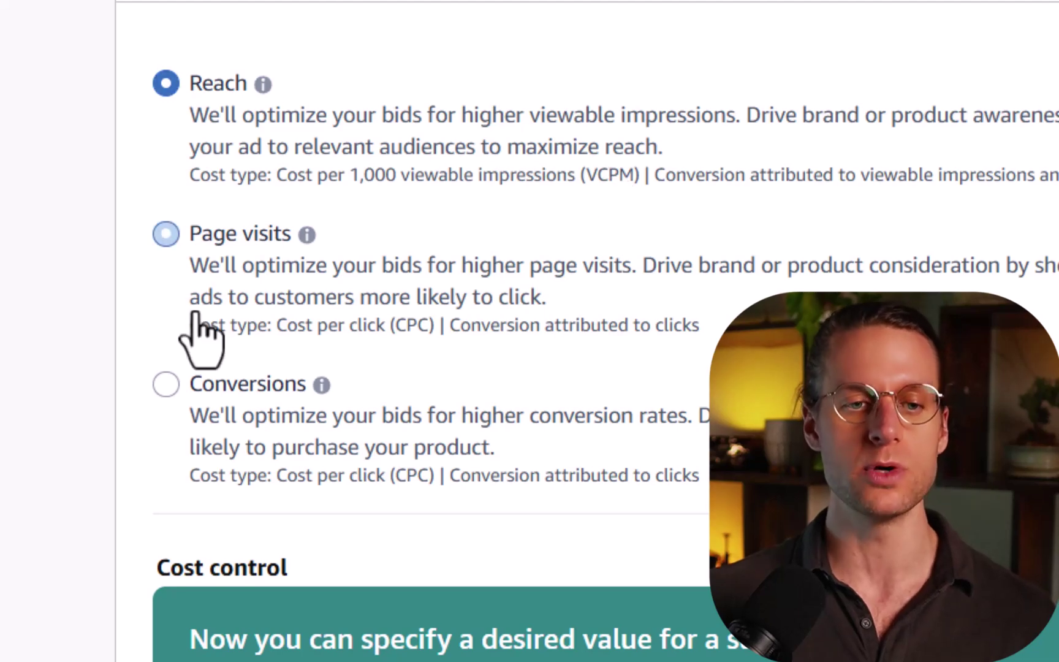
left_click(257, 460)
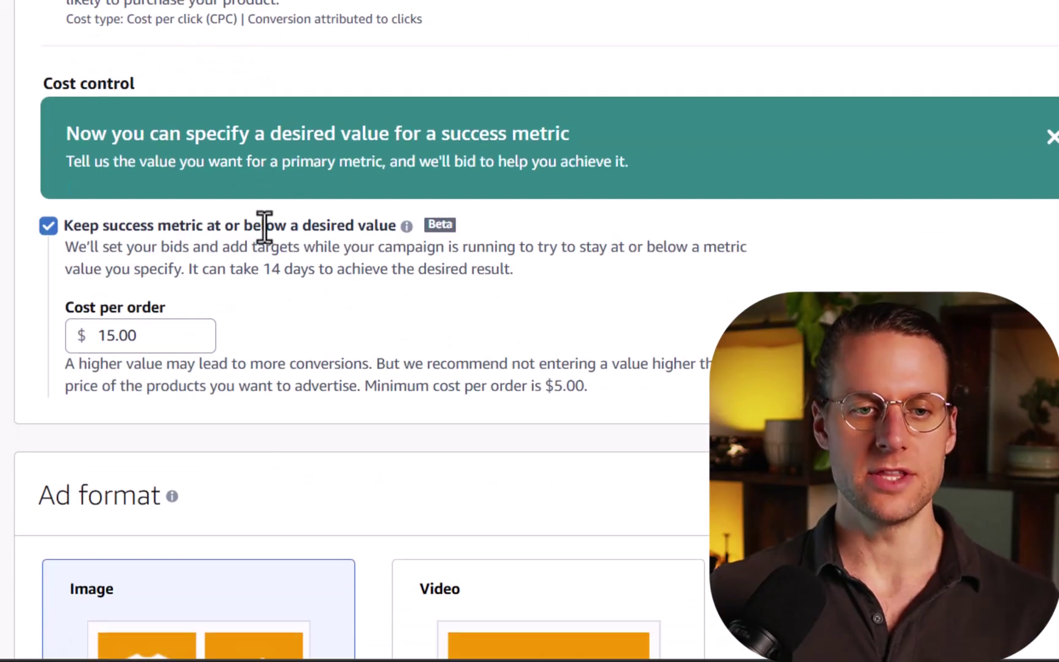
Scroll through the Cost control and Ad format sections of the campaign form
scroll(265, 224, "up", 4)
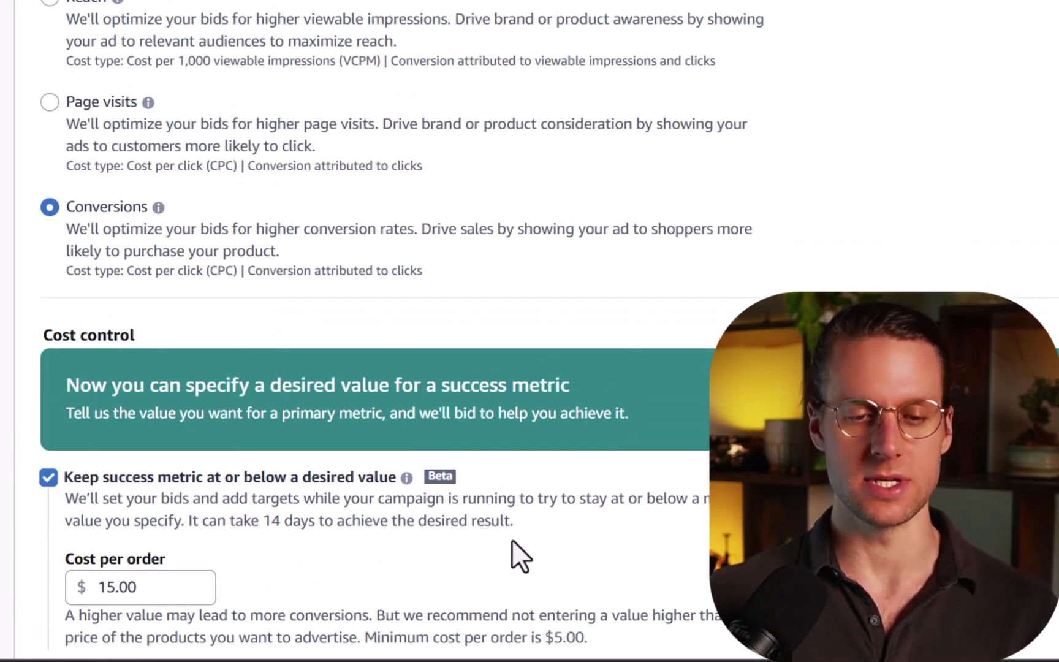
scroll(545, 514, "down", 2)
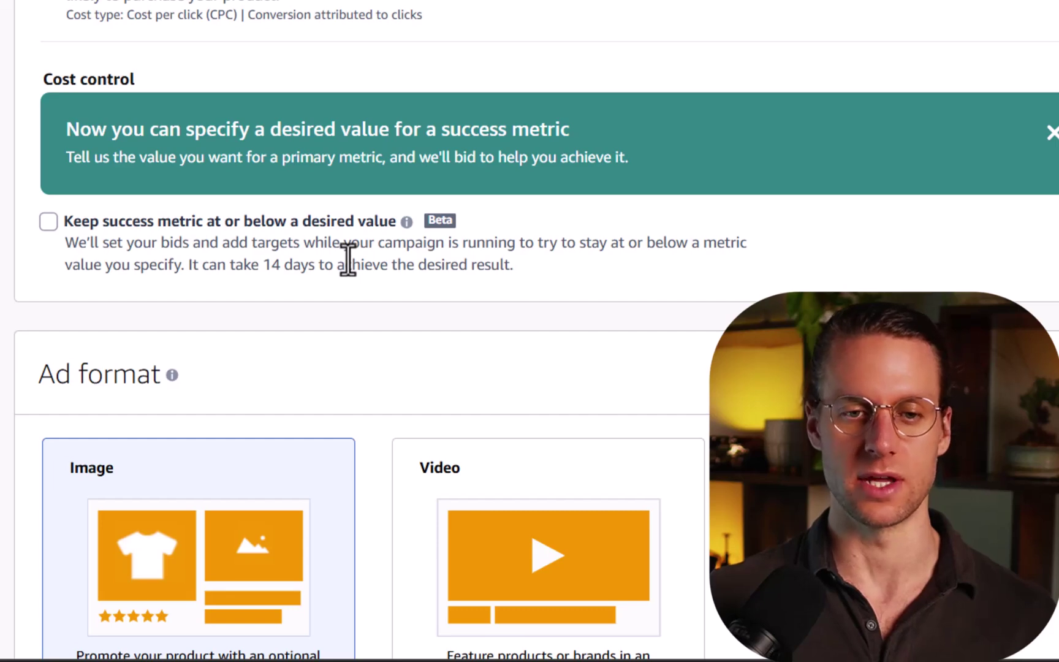
scroll(348, 261, "down", 5)
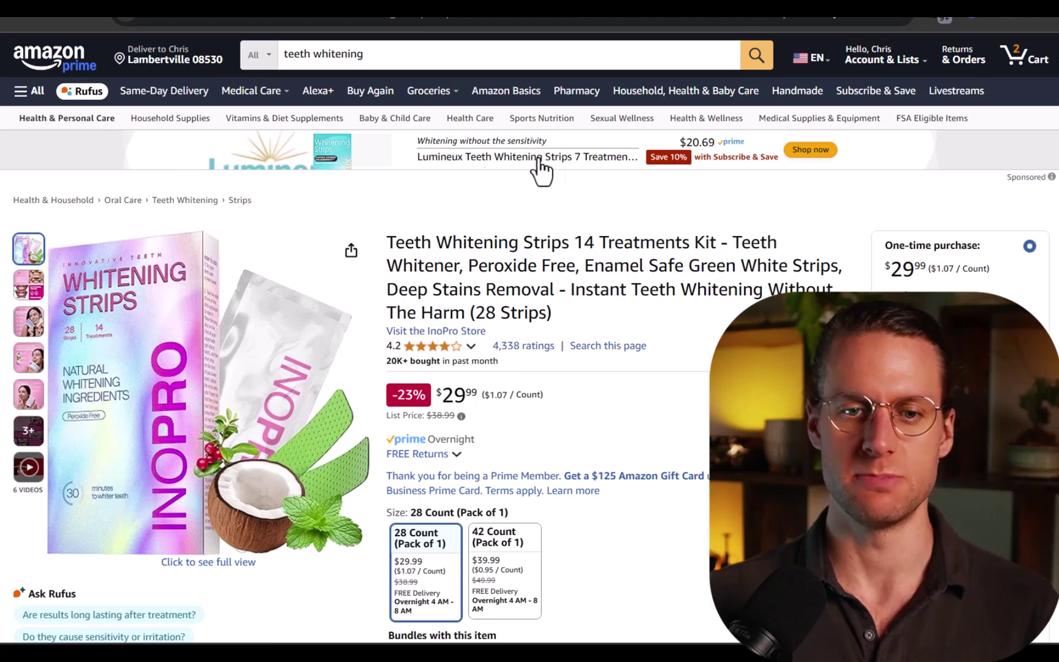
Scroll the teeth whitening strips product page to inspect its sponsored ad placements
scroll(577, 288, "down", 10)
scroll(578, 288, "down", 5)
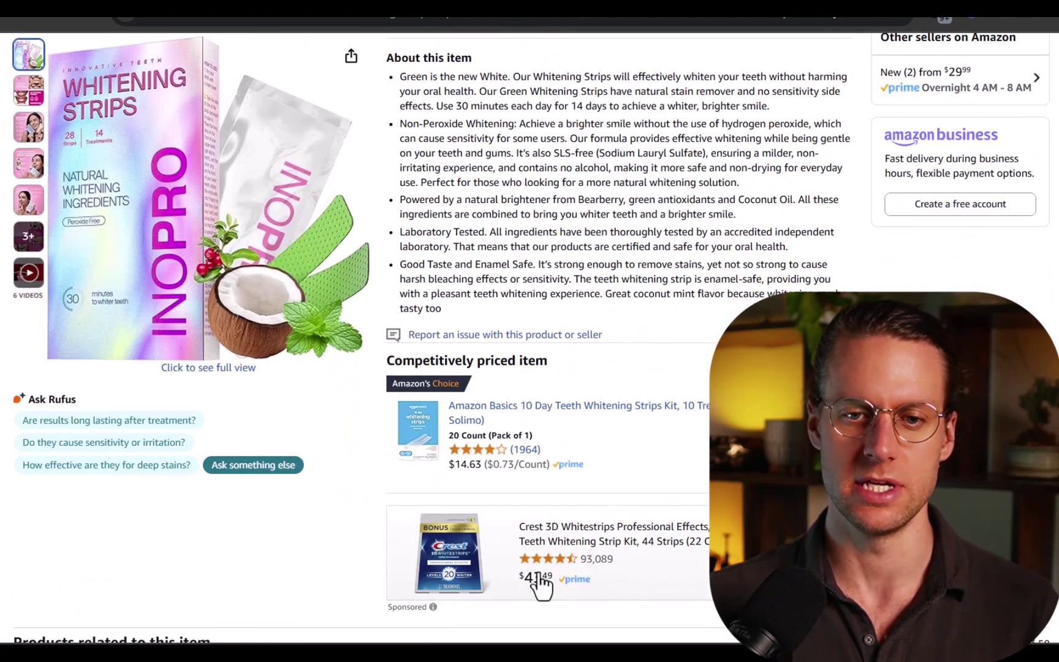
scroll(527, 552, "down", 15)
scroll(528, 552, "up", 5)
scroll(527, 552, "down", 3)
scroll(449, 367, "down", 2)
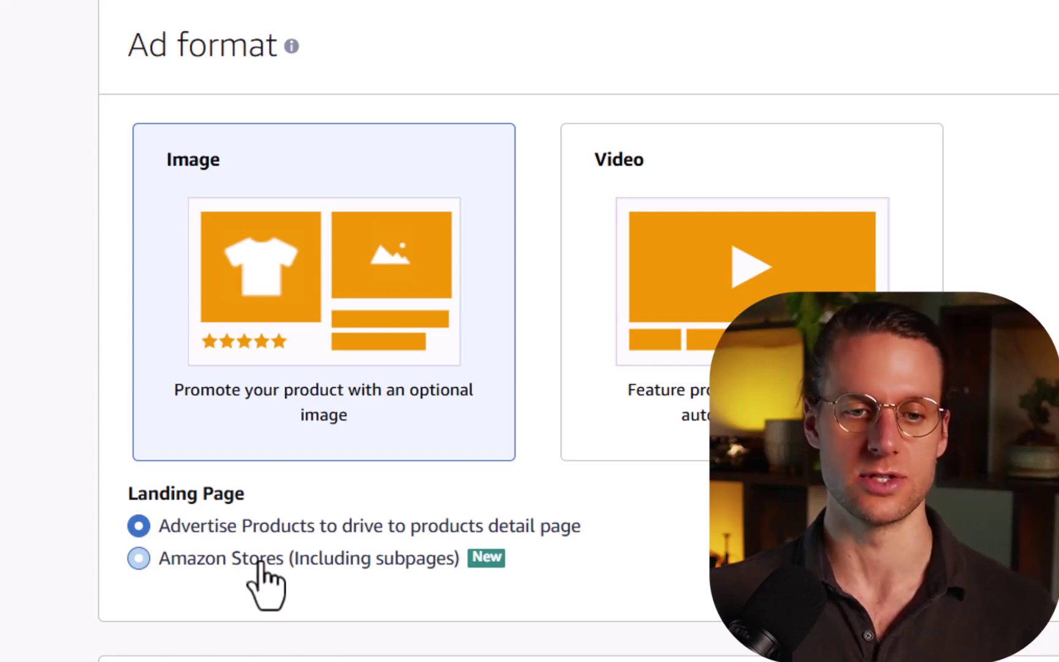
Add the first product in the Products search results to the advertised products
scroll(430, 368, "down", 12)
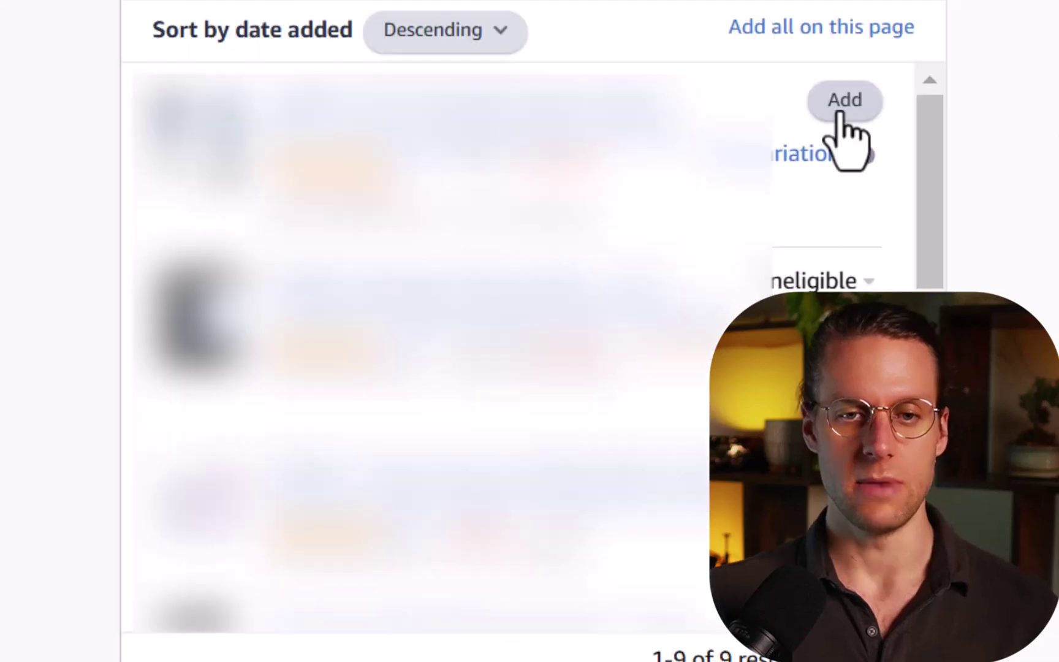
left_click(688, 247)
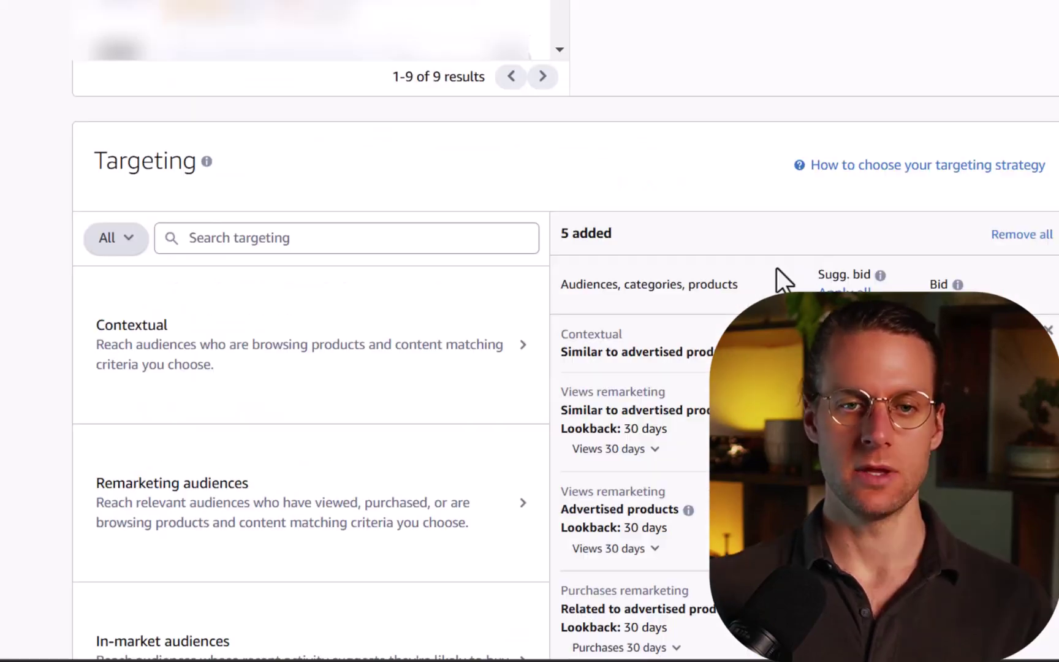
scroll(699, 354, "down", 2)
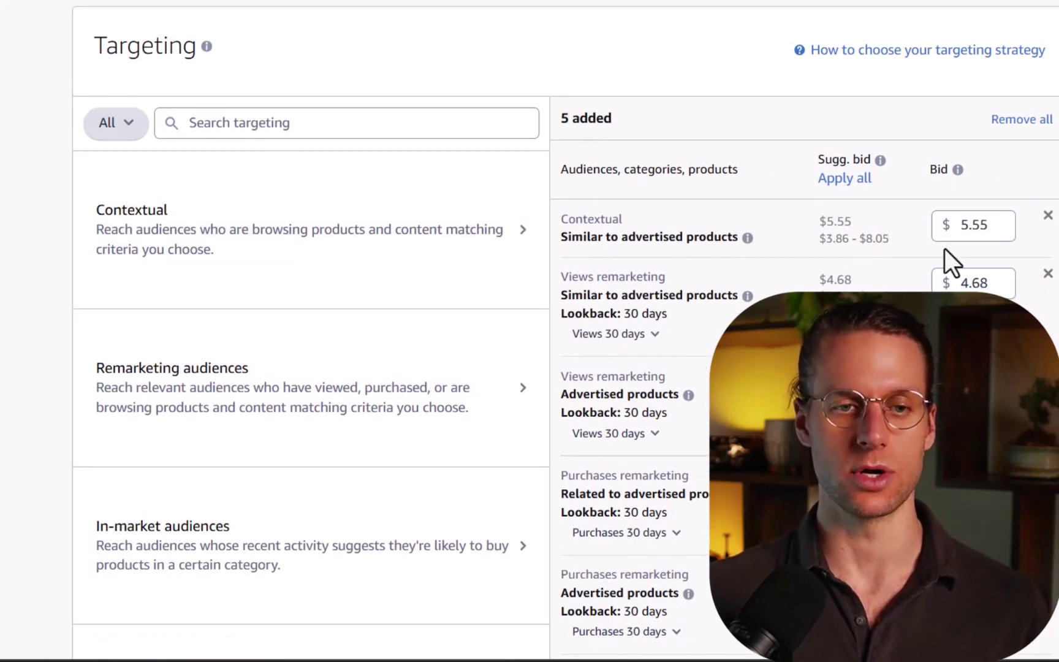
scroll(552, 331, "down", 2)
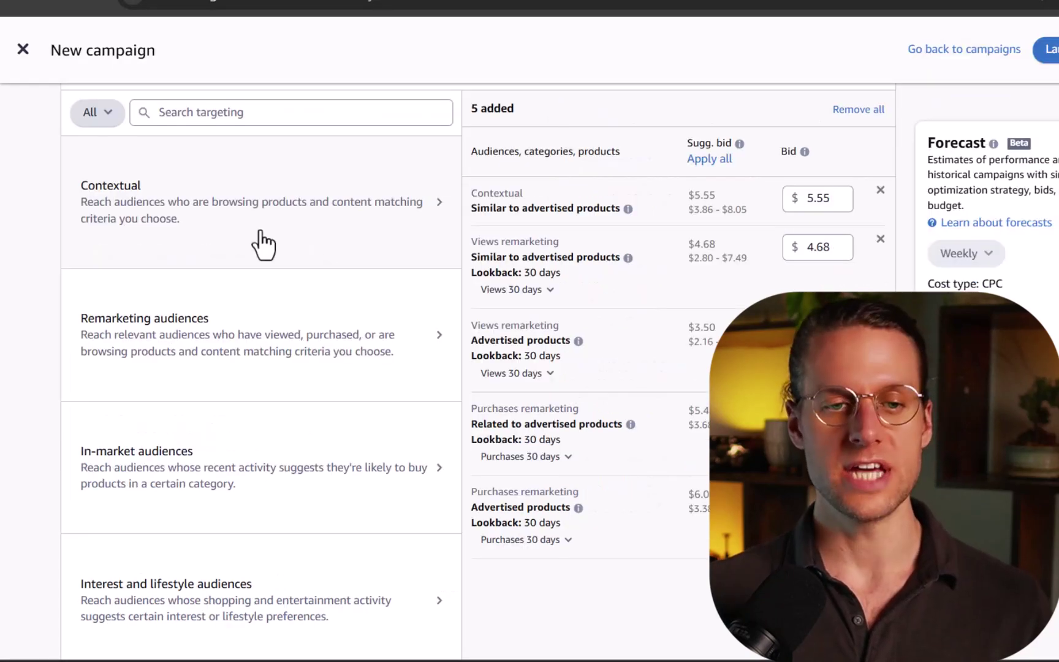
Show the 16 suggested contextual categories, led by Pitcher Water Filters at $5.81
left_click(264, 245)
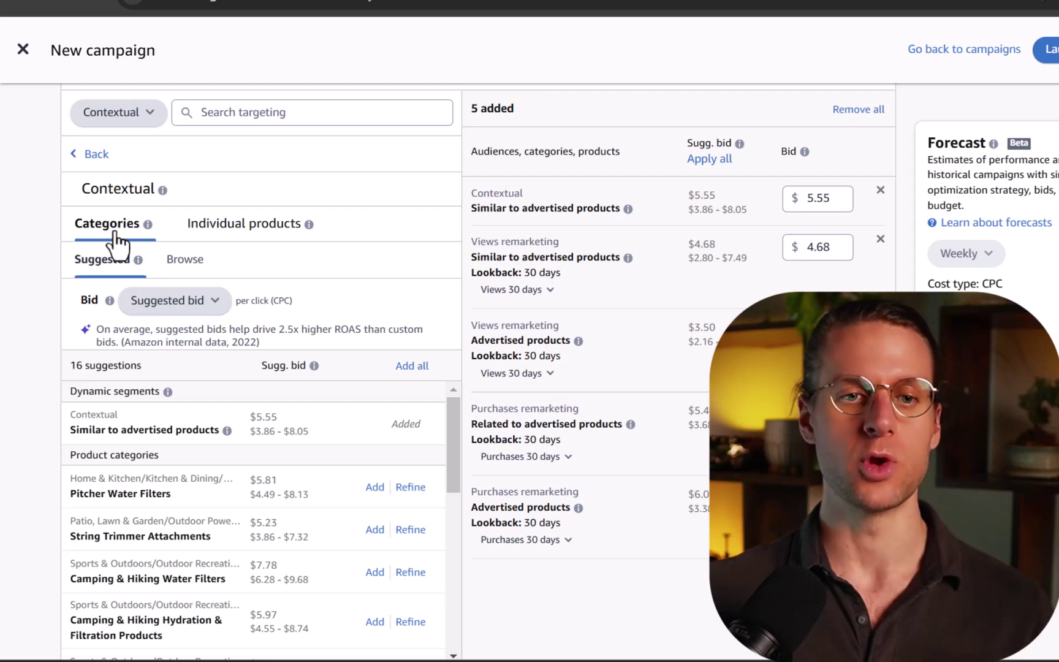
left_click(147, 225)
left_click(256, 228)
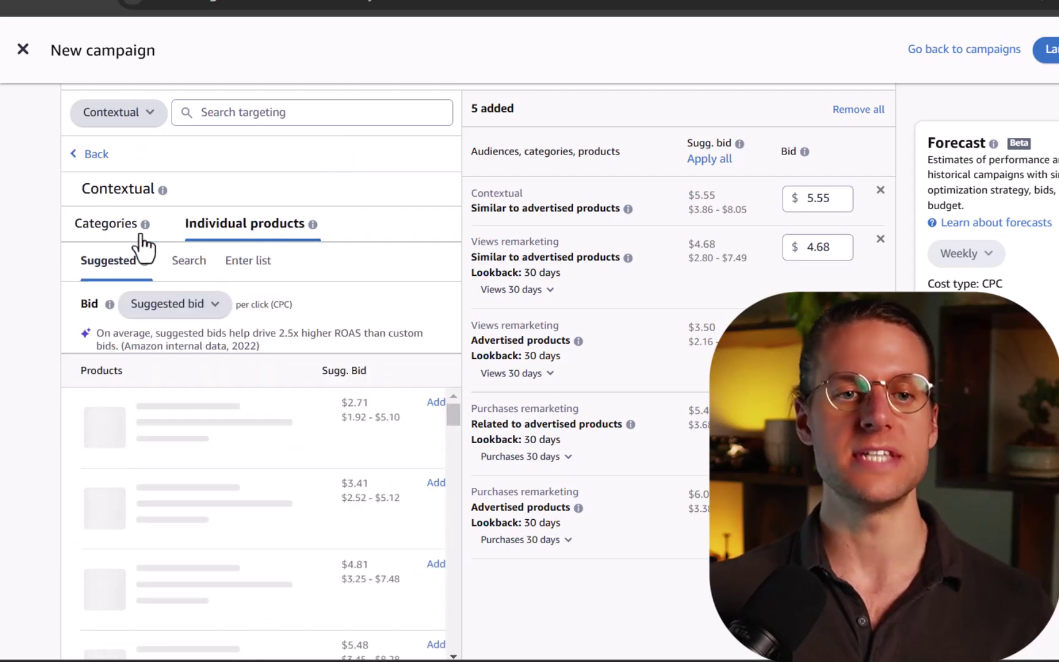
left_click(117, 231)
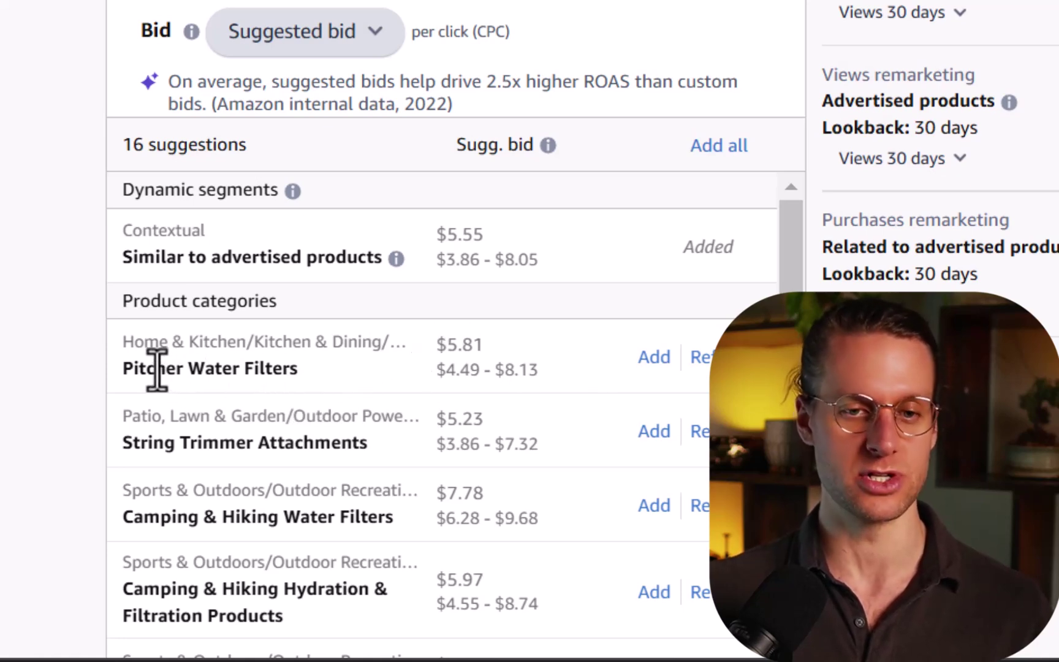
Add Pitcher Water Filters as a contextual category target at a $5.81 bid
left_click(653, 359)
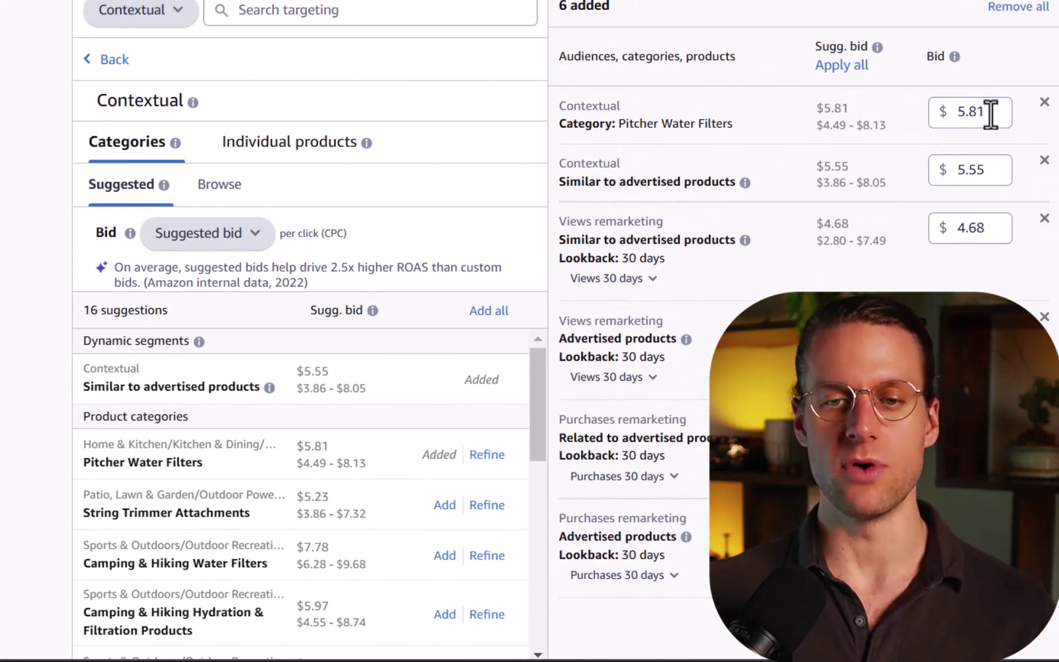
left_click(991, 114)
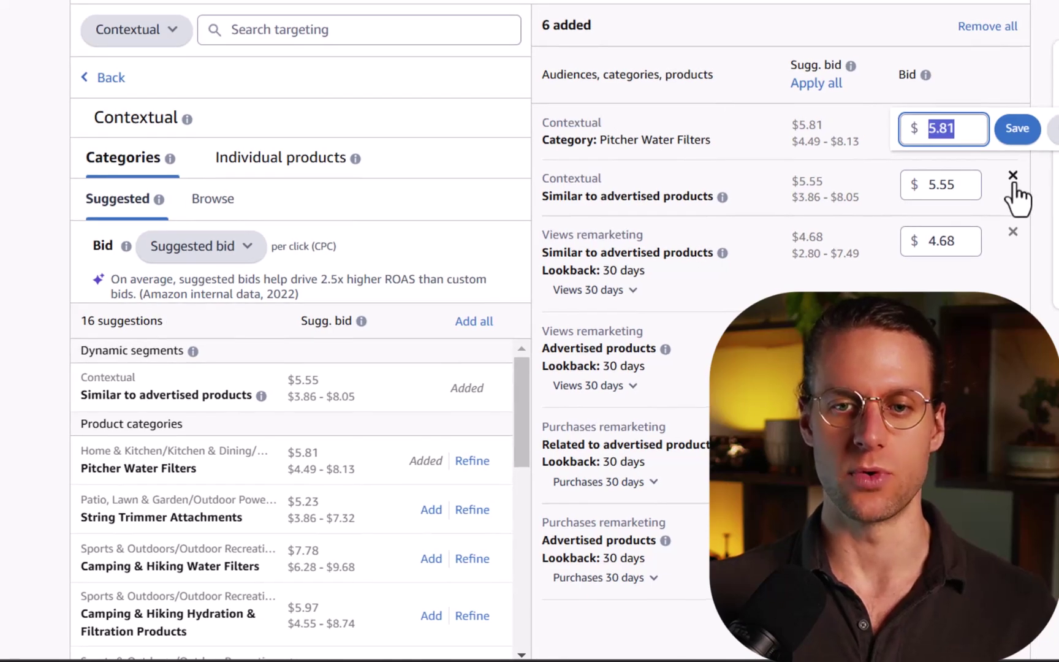
Remove the five other contextual and remarketing targets, leaving only Pitcher Water Filters
left_click(1014, 177)
left_click(1013, 176)
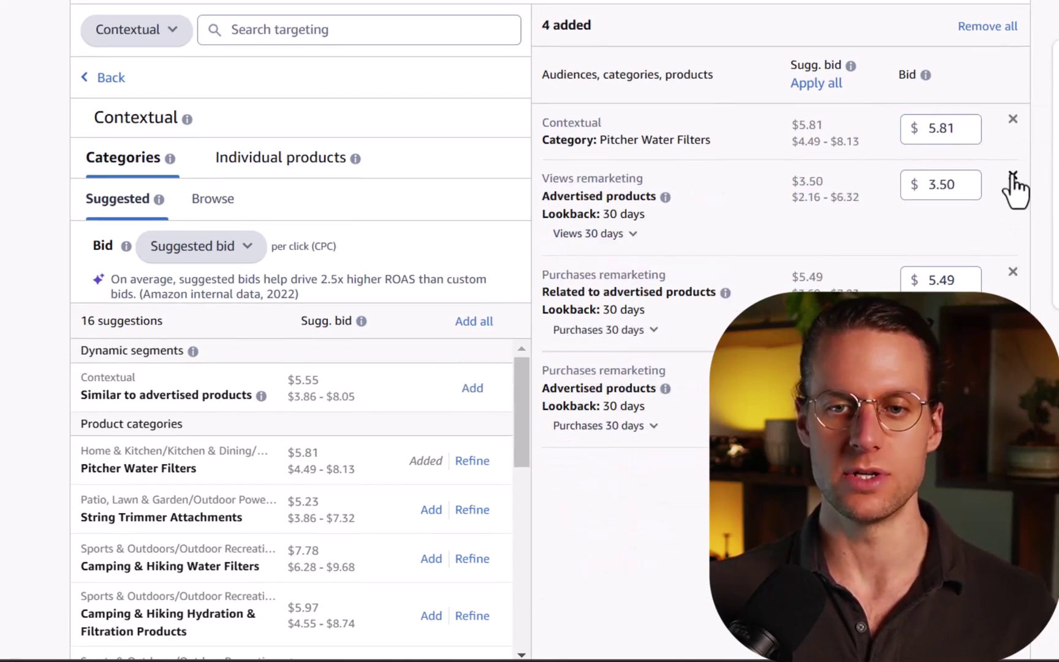
left_click(1014, 177)
left_click(1014, 178)
left_click(1014, 177)
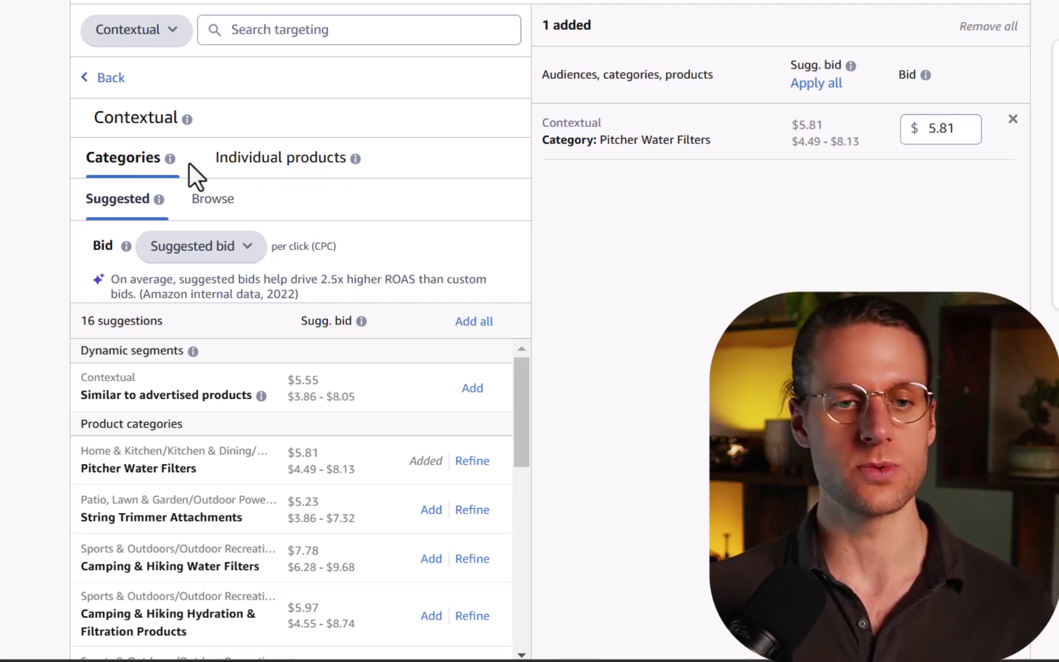
left_click(170, 158)
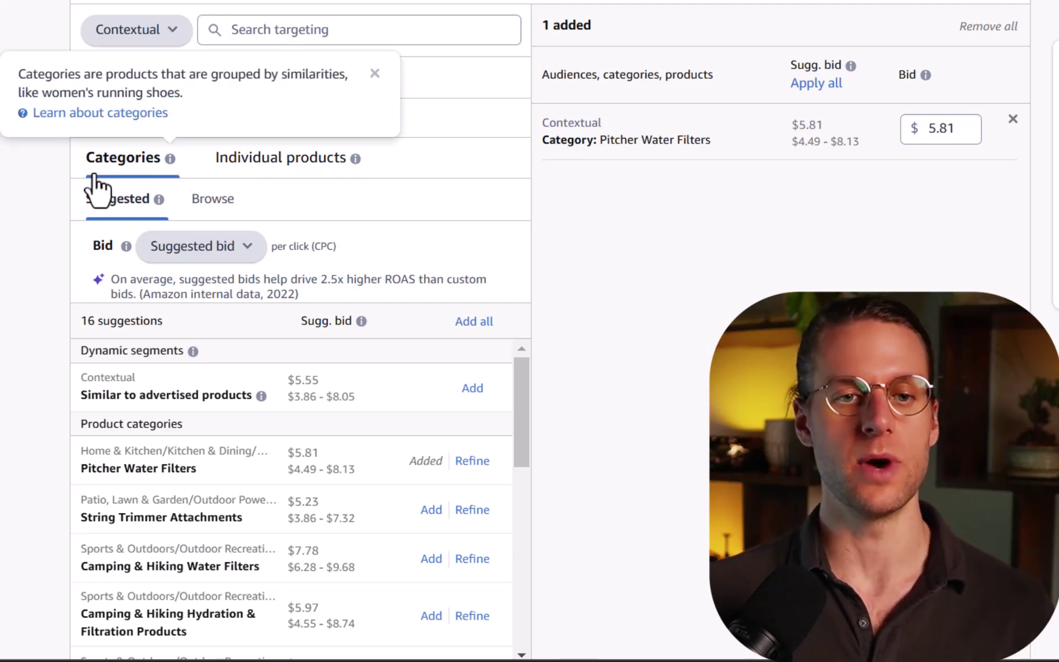
left_click(287, 160)
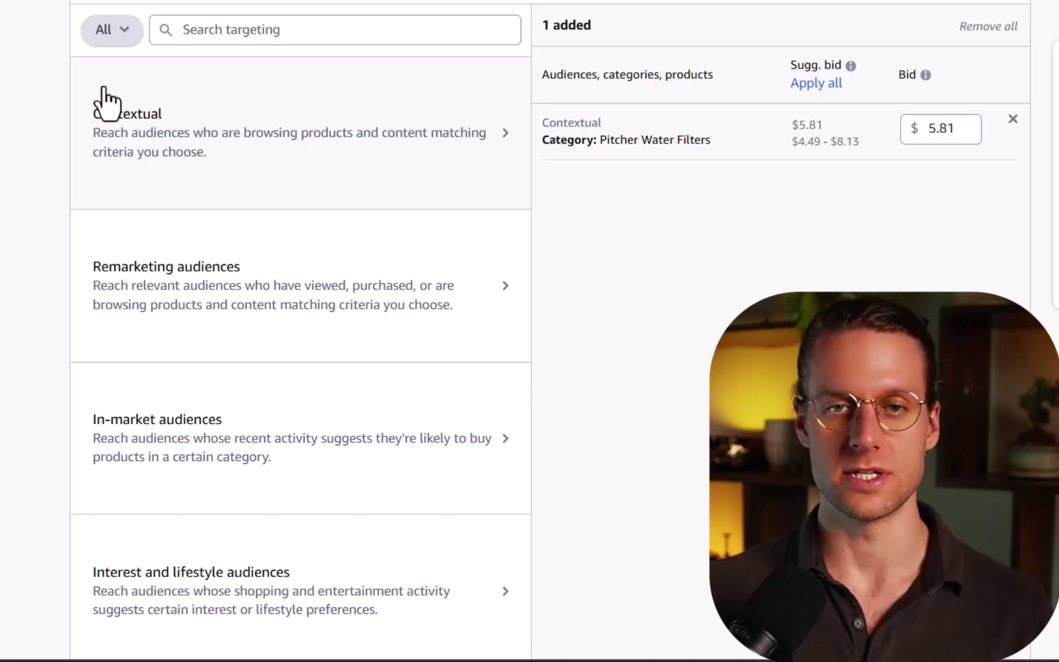
Remove the Pitcher Water Filters target and show the 17 suggested remarketing audiences
left_click(1013, 119)
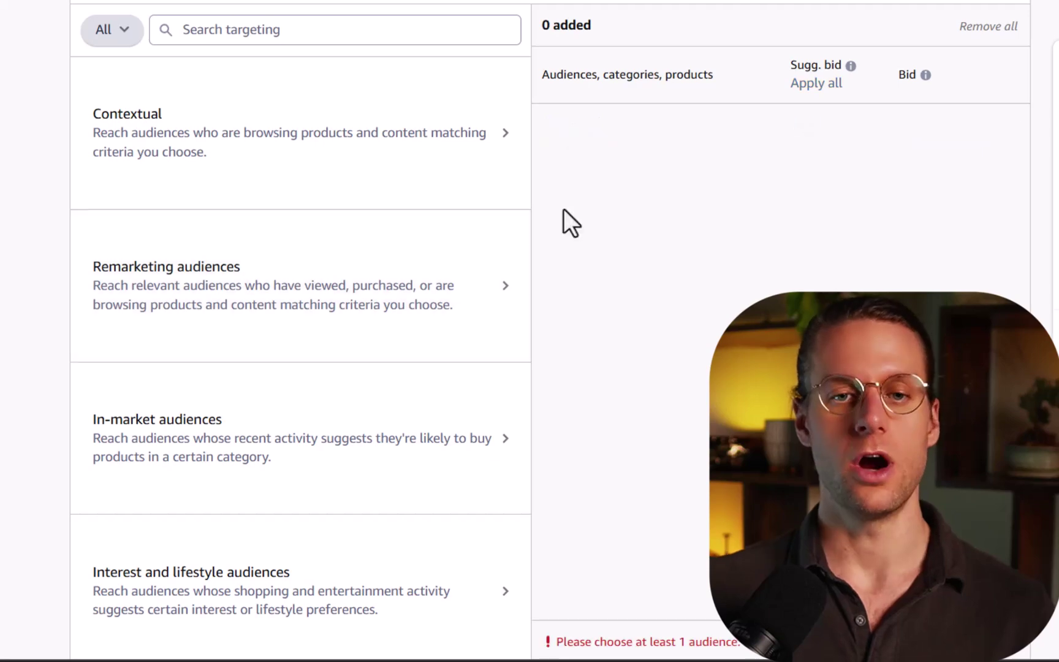
left_click(341, 301)
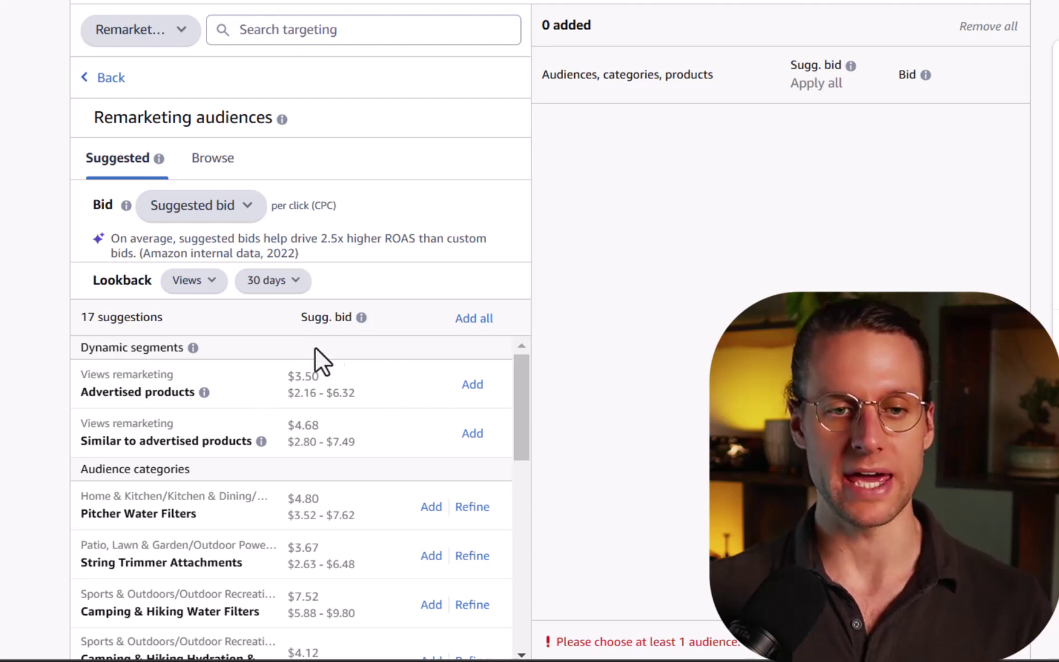
Change the remarketing lookback from Views to Purchases over 60 days
left_click(206, 283)
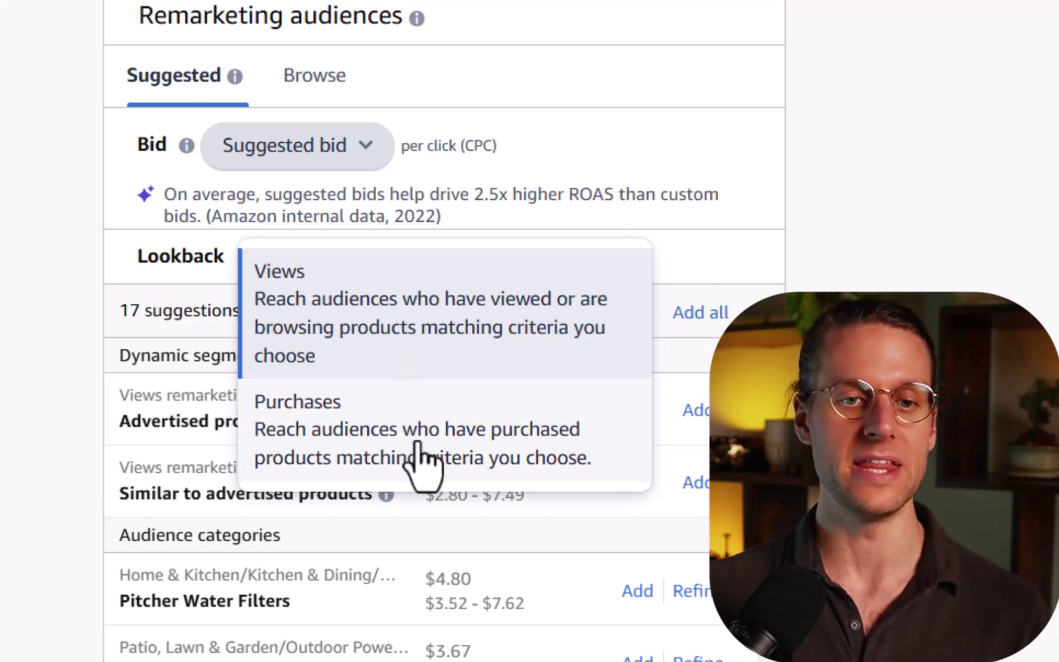
left_click(697, 253)
left_click(385, 258)
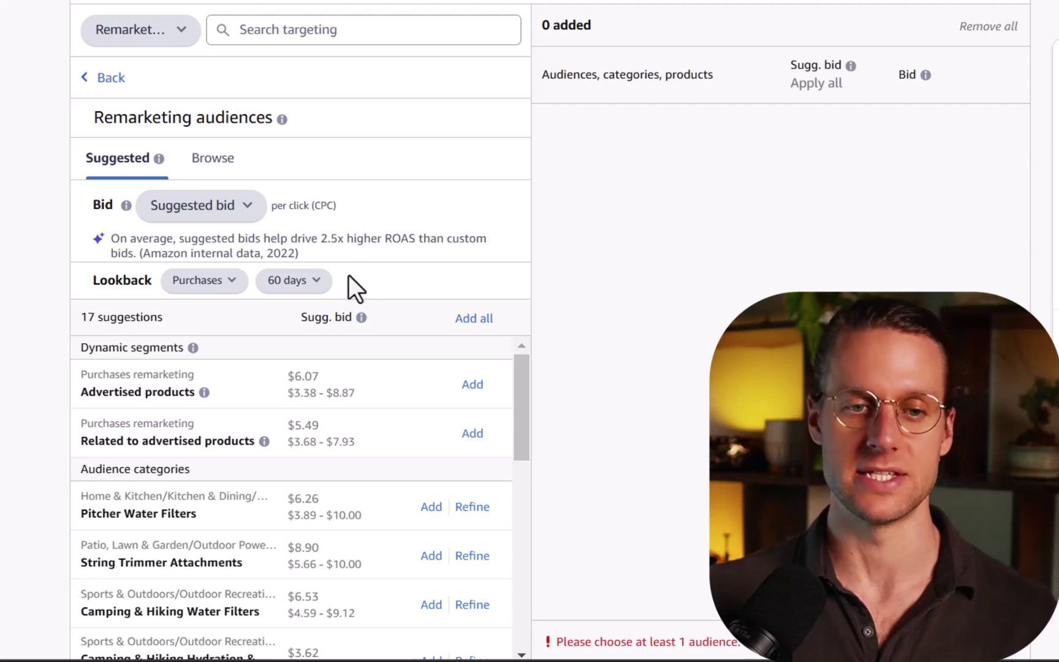
left_click(315, 284)
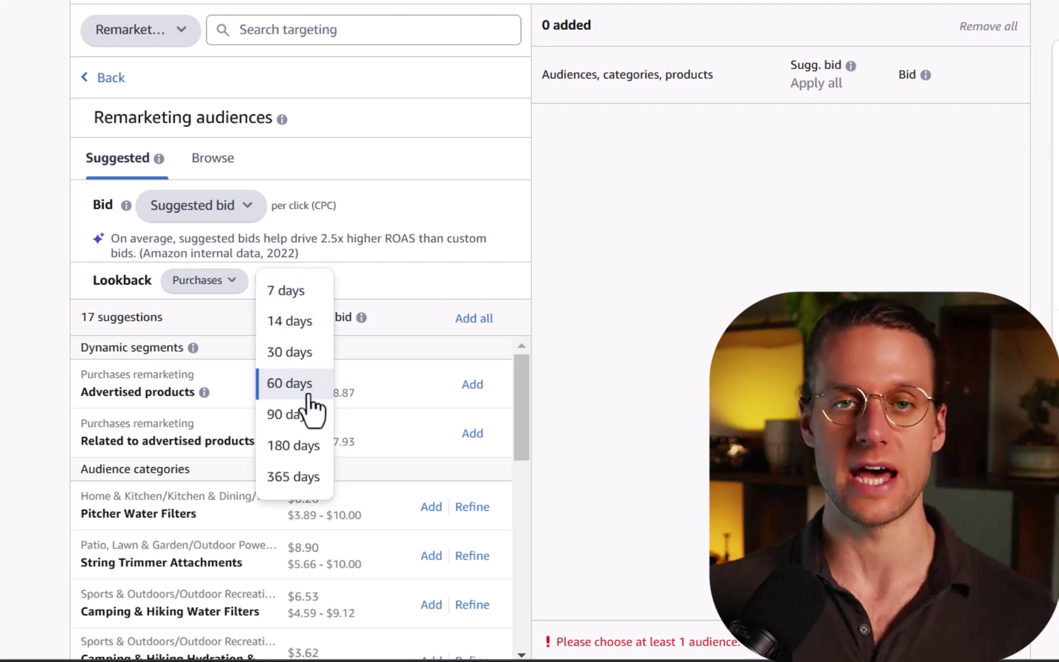
left_click(364, 288)
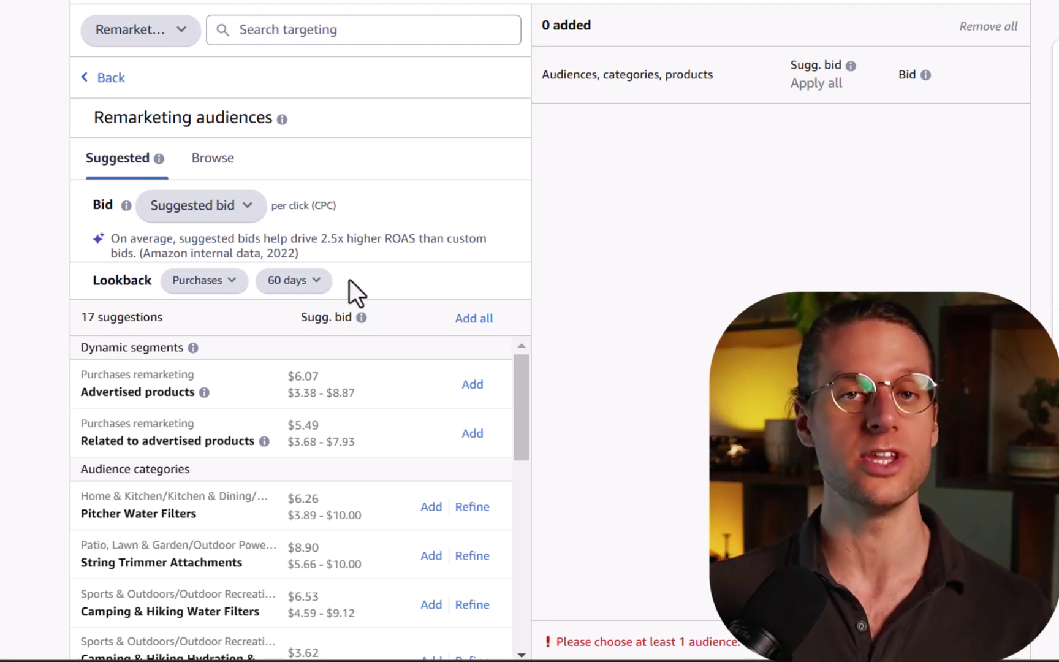
left_click(310, 288)
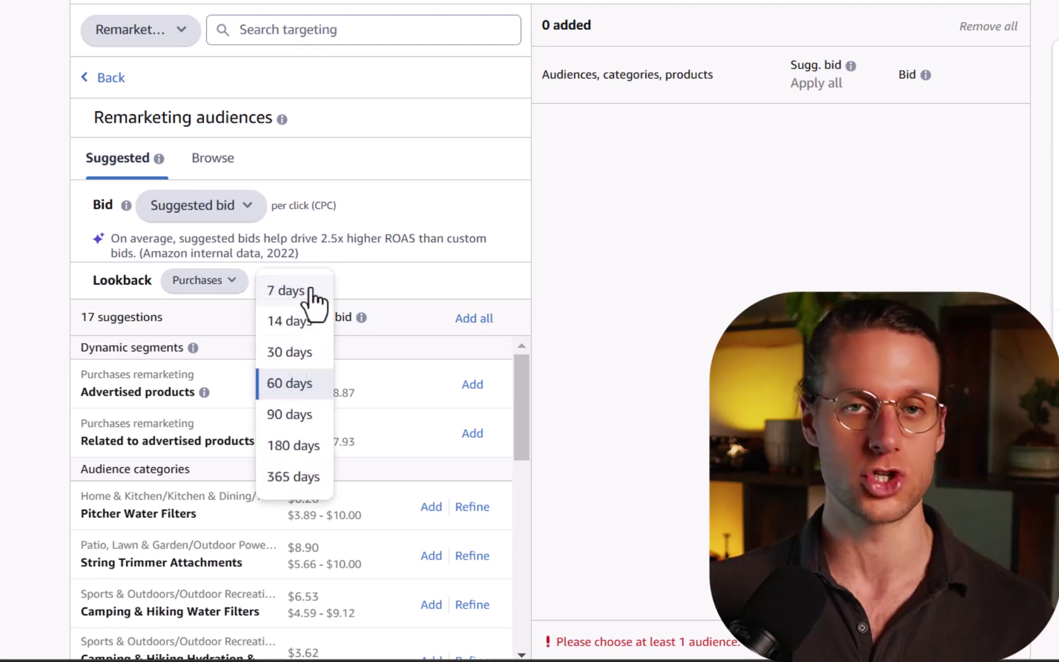
left_click(306, 393)
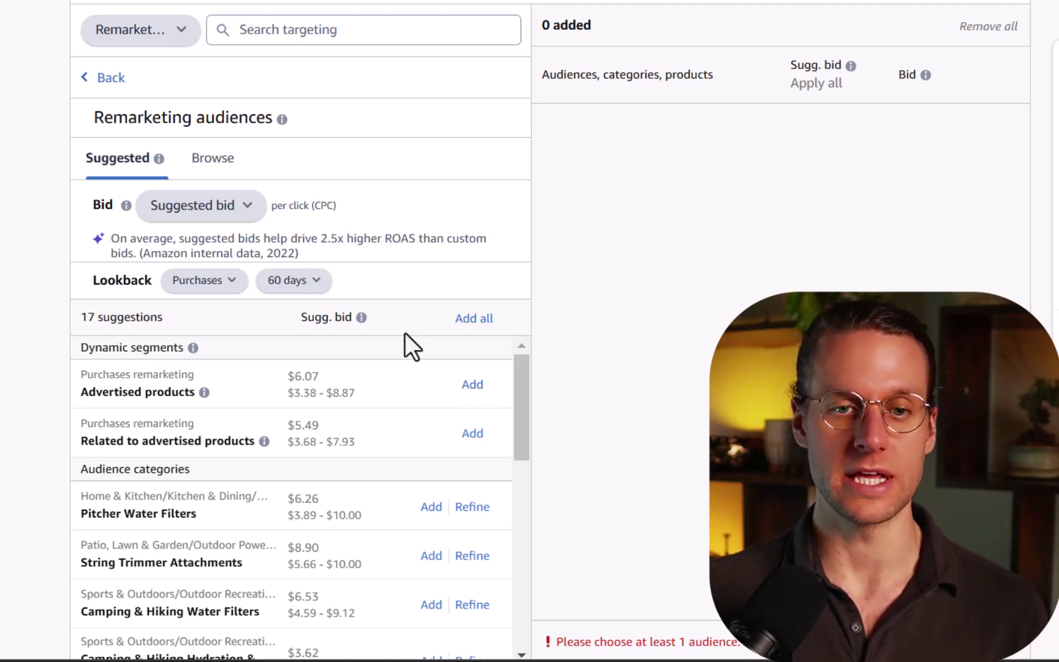
Add advertised-products purchases remarketing at 60-day and 30-day lookbacks, each bid $6.07, then go back
left_click(473, 384)
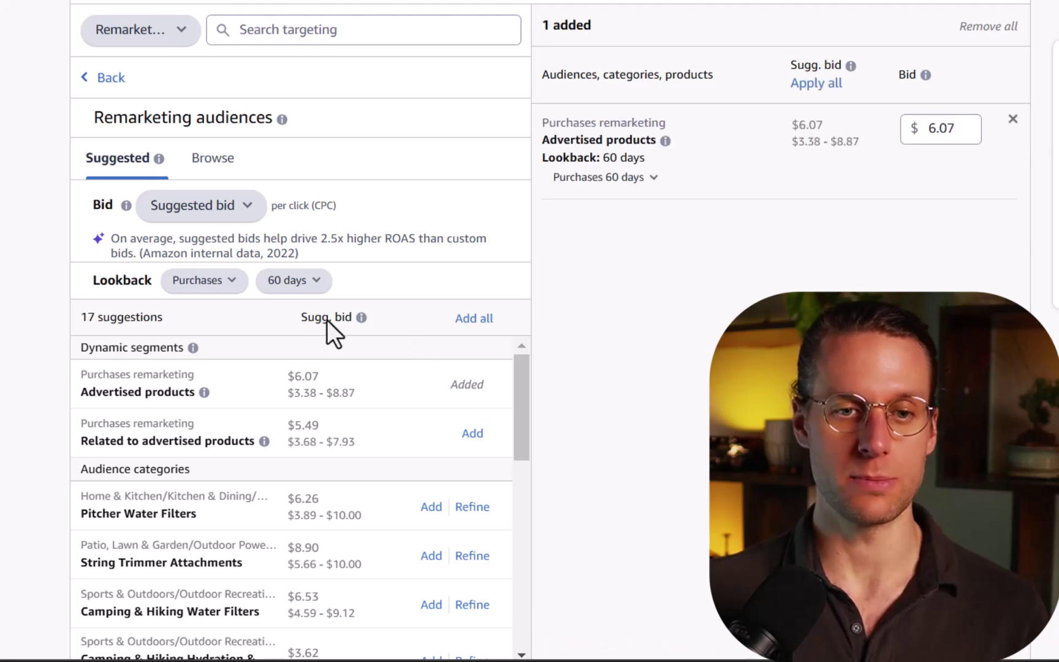
left_click(286, 283)
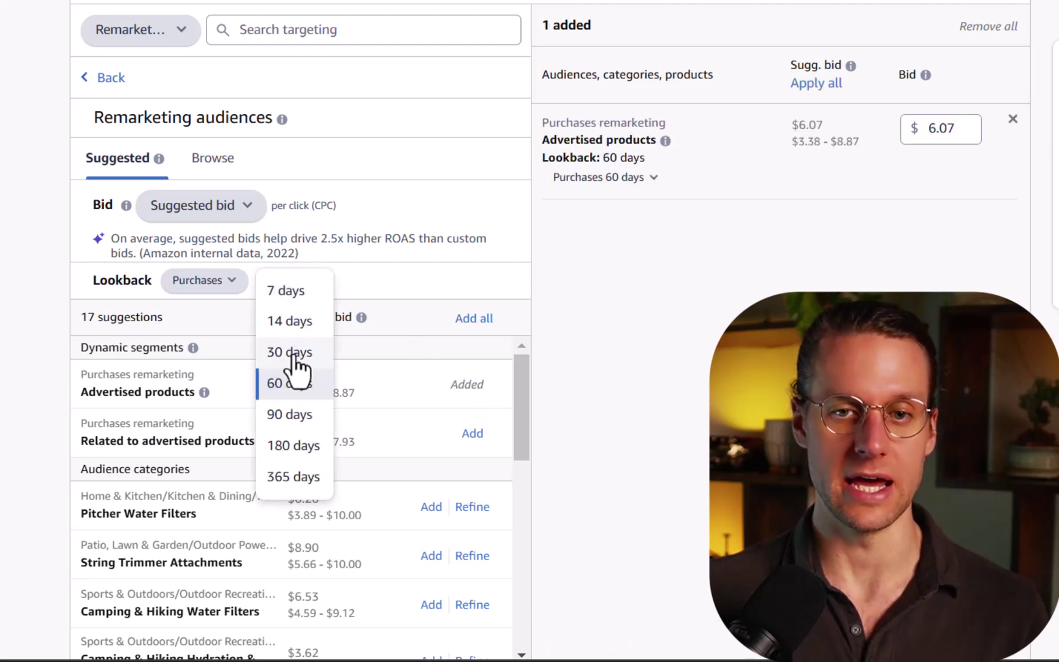
left_click(292, 352)
left_click(473, 385)
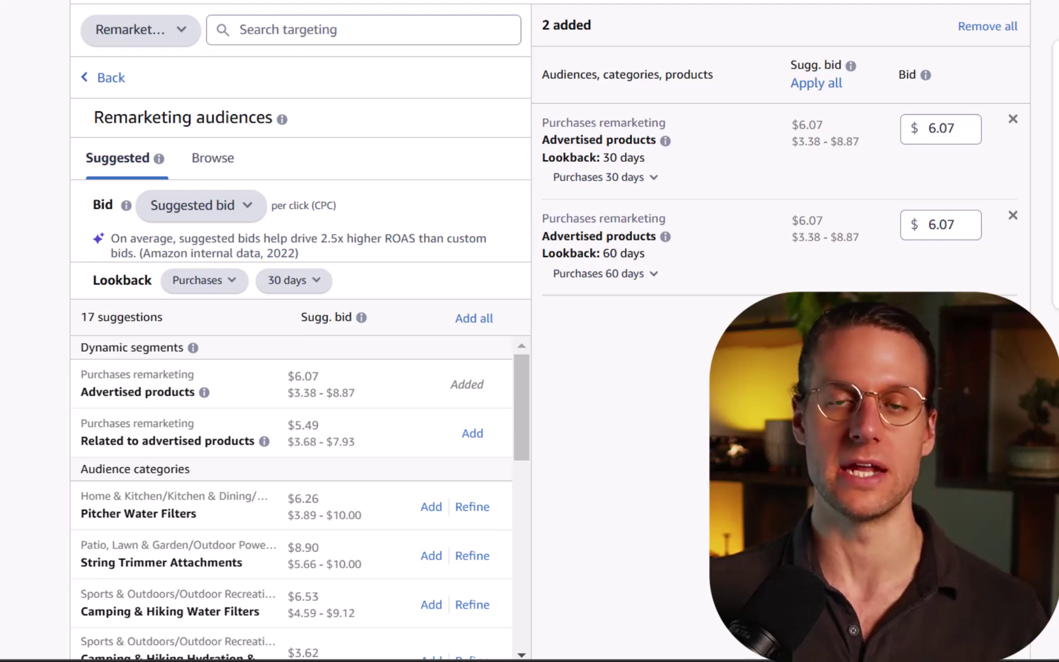
left_click(111, 77)
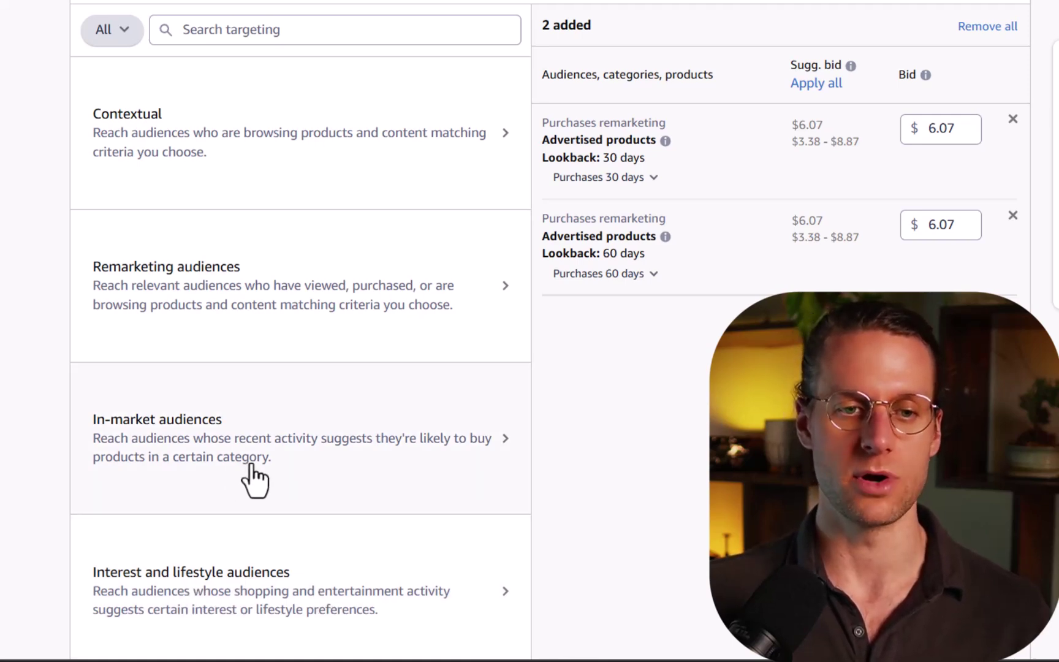
left_click(297, 457)
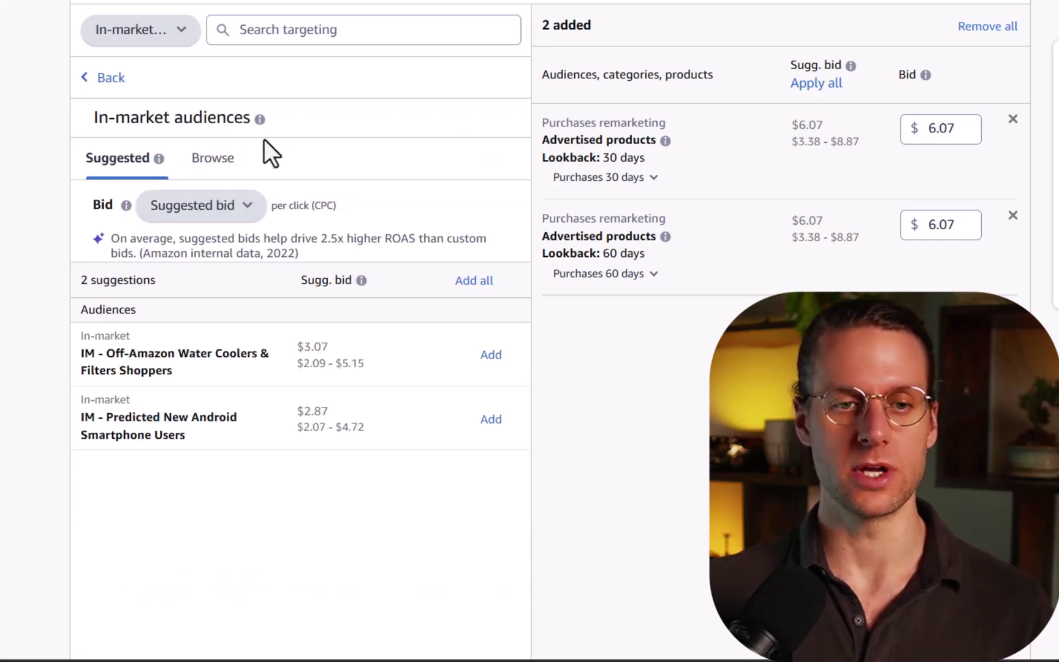
left_click(208, 161)
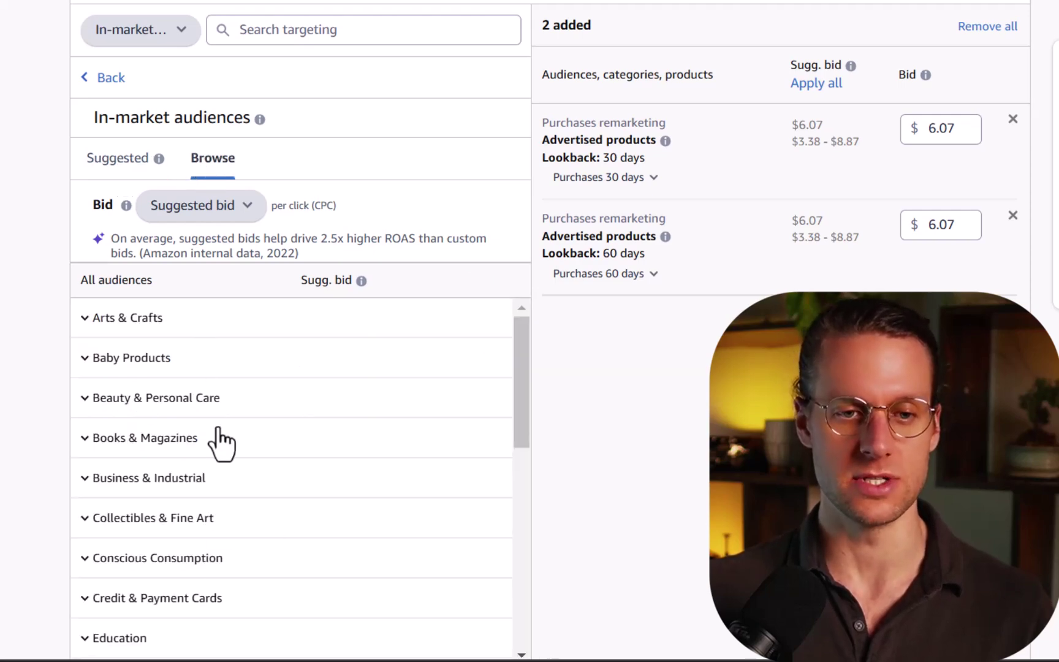
scroll(270, 509, "down", 1)
scroll(270, 509, "down", 5)
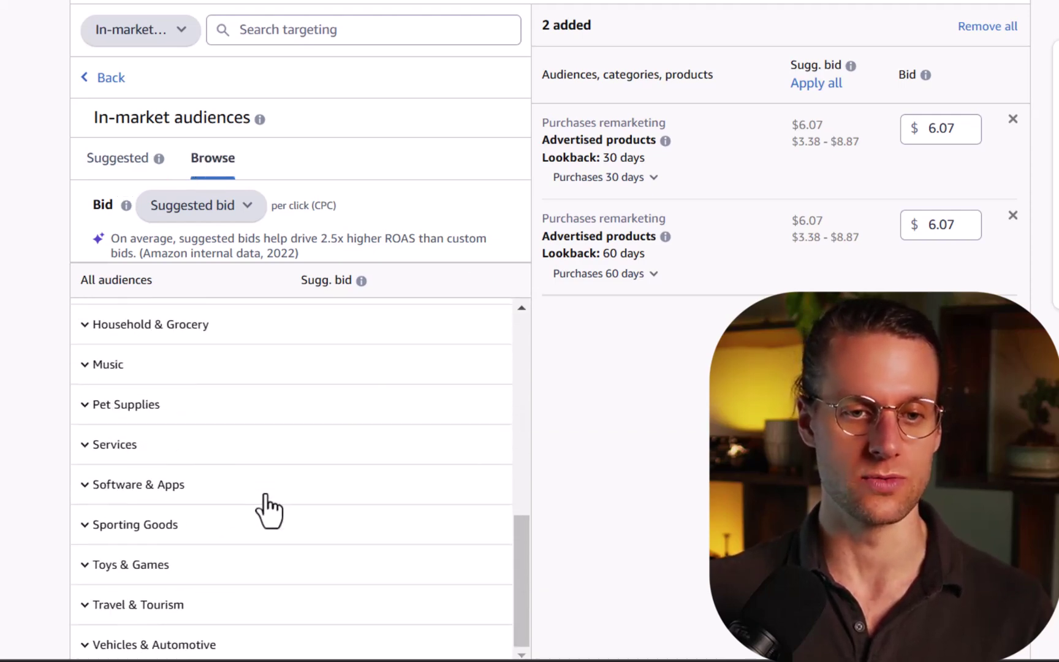
scroll(270, 509, "up", 5)
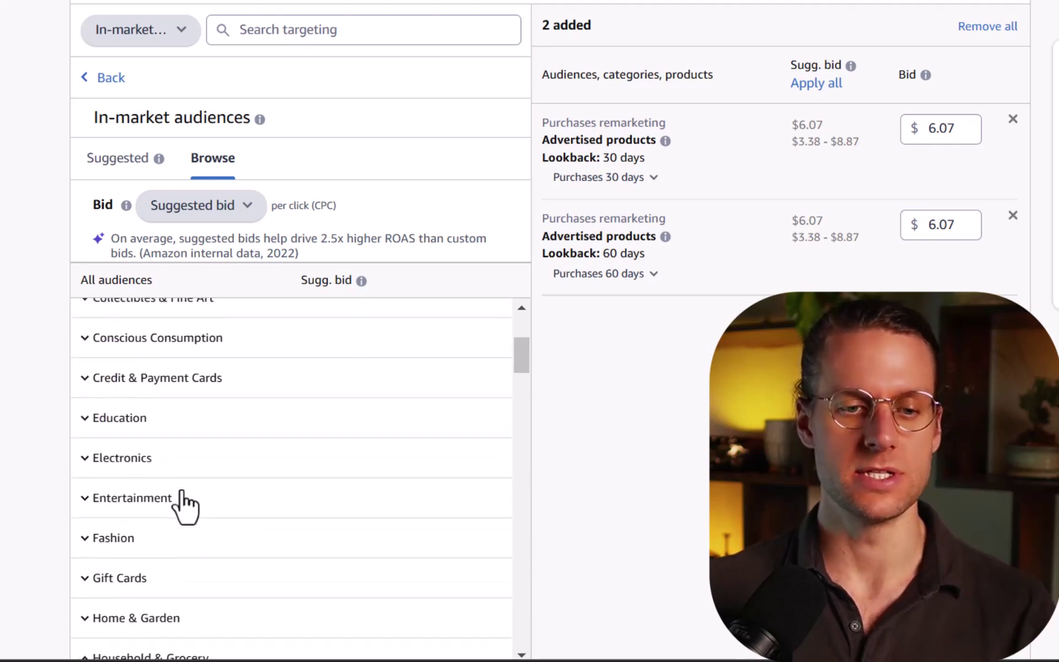
scroll(185, 507, "down", 10)
scroll(184, 506, "up", 3)
scroll(185, 505, "down", 2)
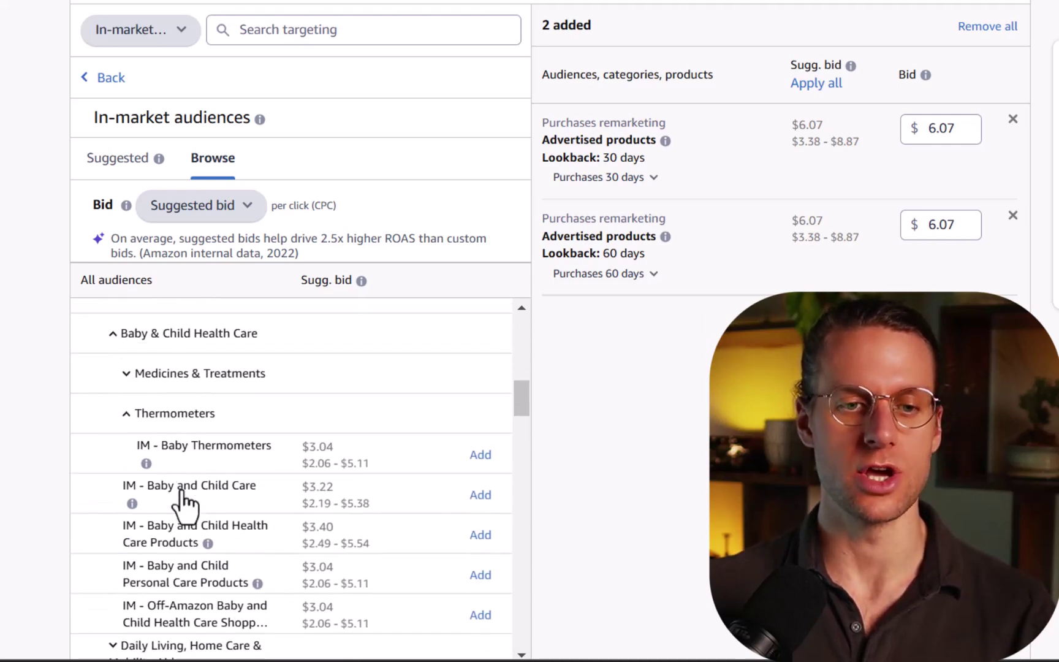
scroll(184, 574, "down", 4)
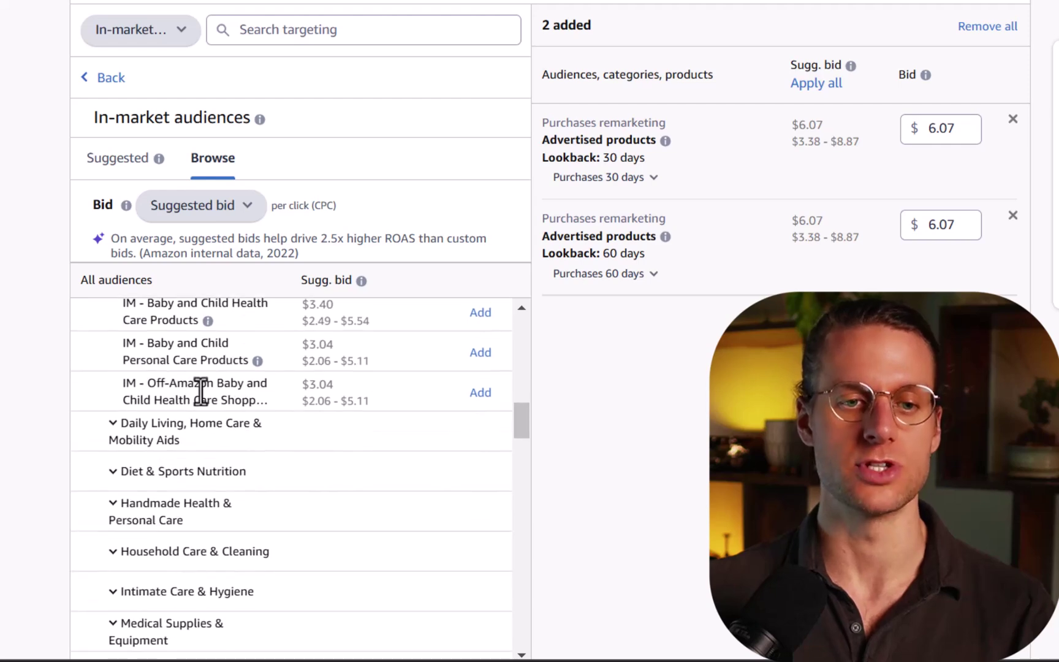
mouse_move(257, 360)
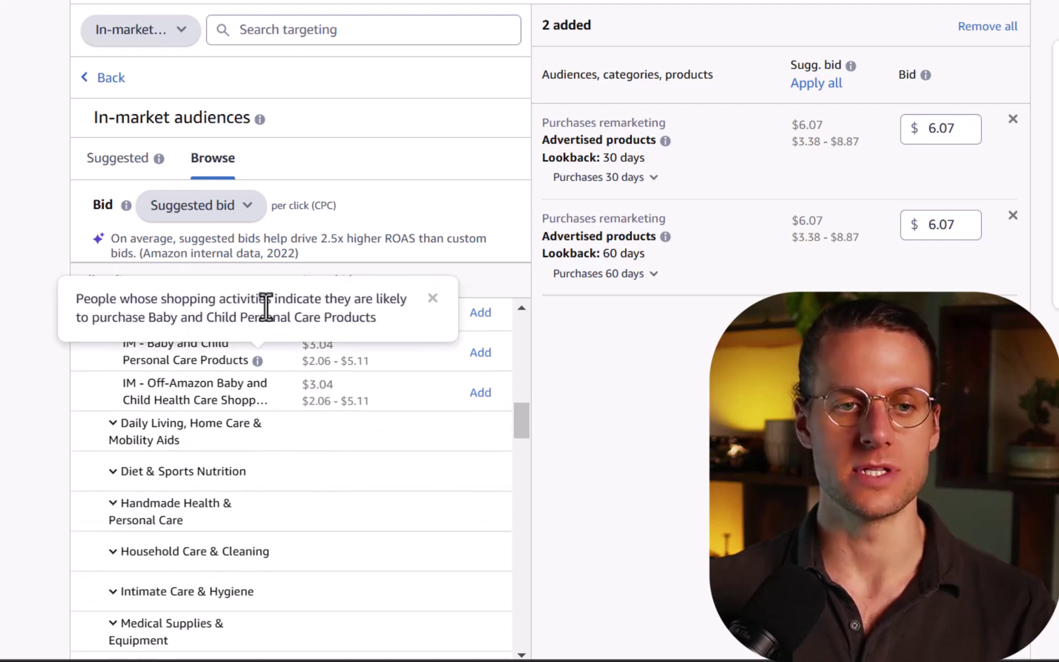
left_click(117, 163)
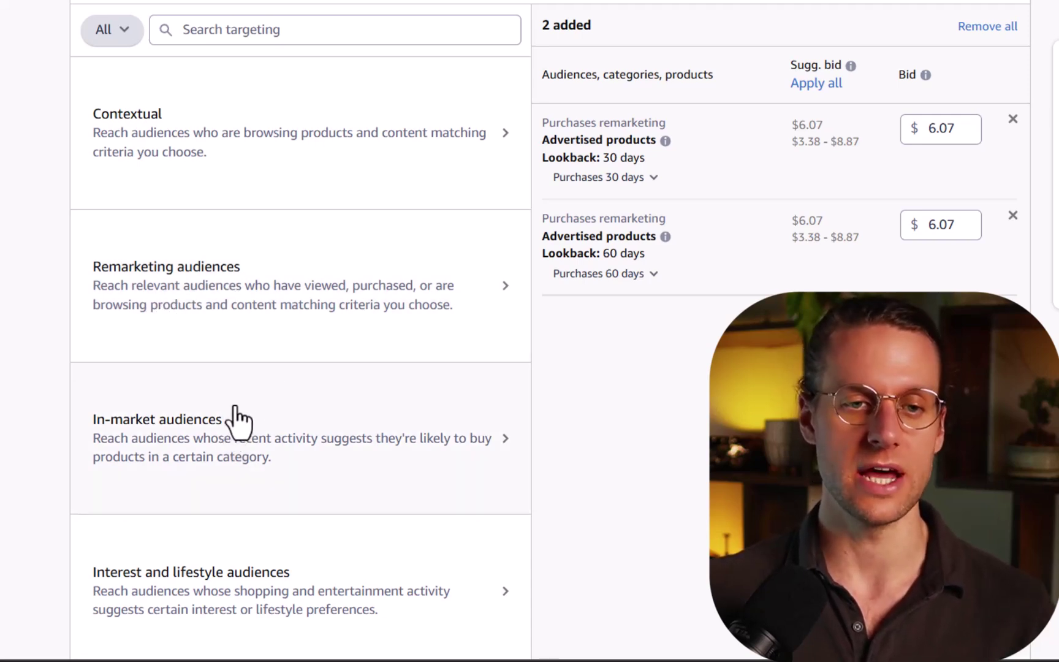
Open Interest and lifestyle audiences and switch from suggestions to browsing all categories
scroll(257, 398, "down", 2)
left_click(273, 387)
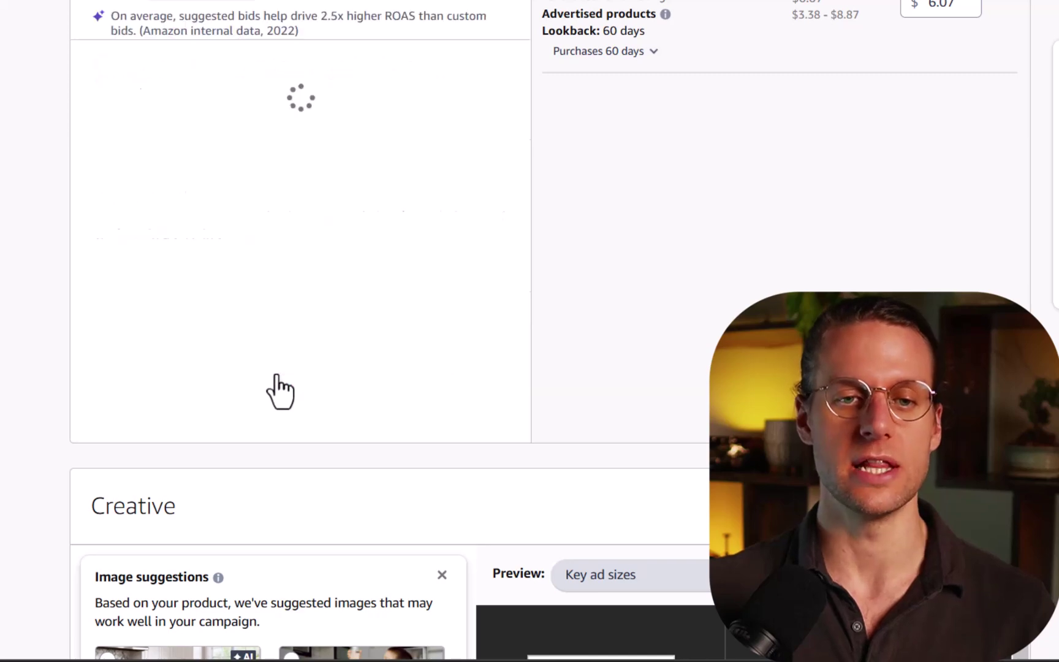
scroll(68, 251, "up", 2)
scroll(109, 409, "down", 5)
scroll(108, 407, "up", 5)
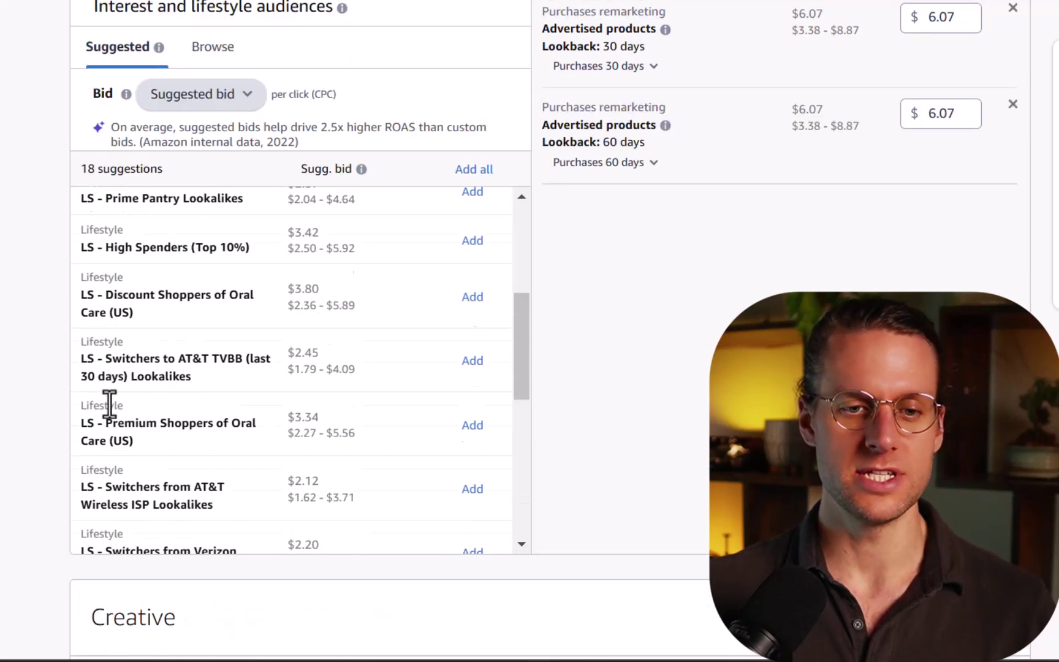
scroll(1, 351, "up", 4)
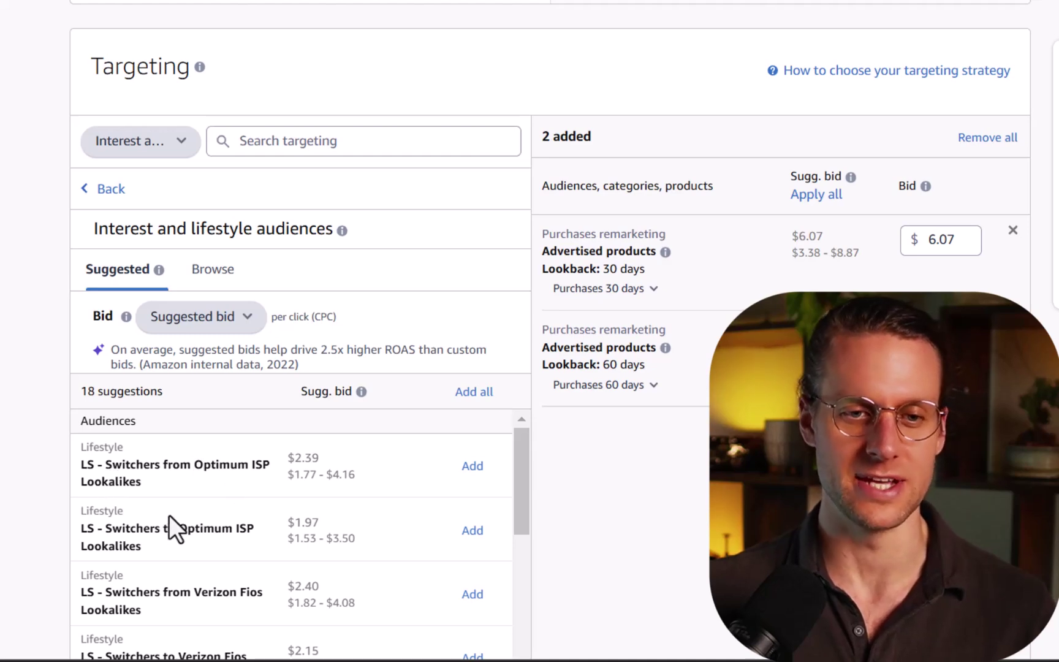
scroll(286, 502, "down", 2)
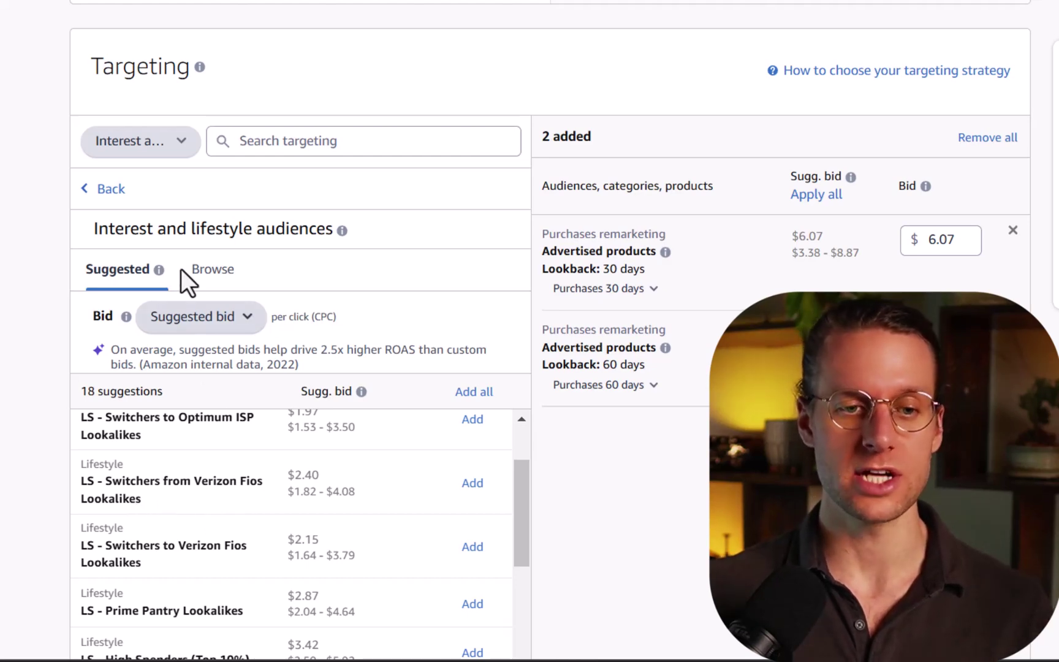
left_click(212, 272)
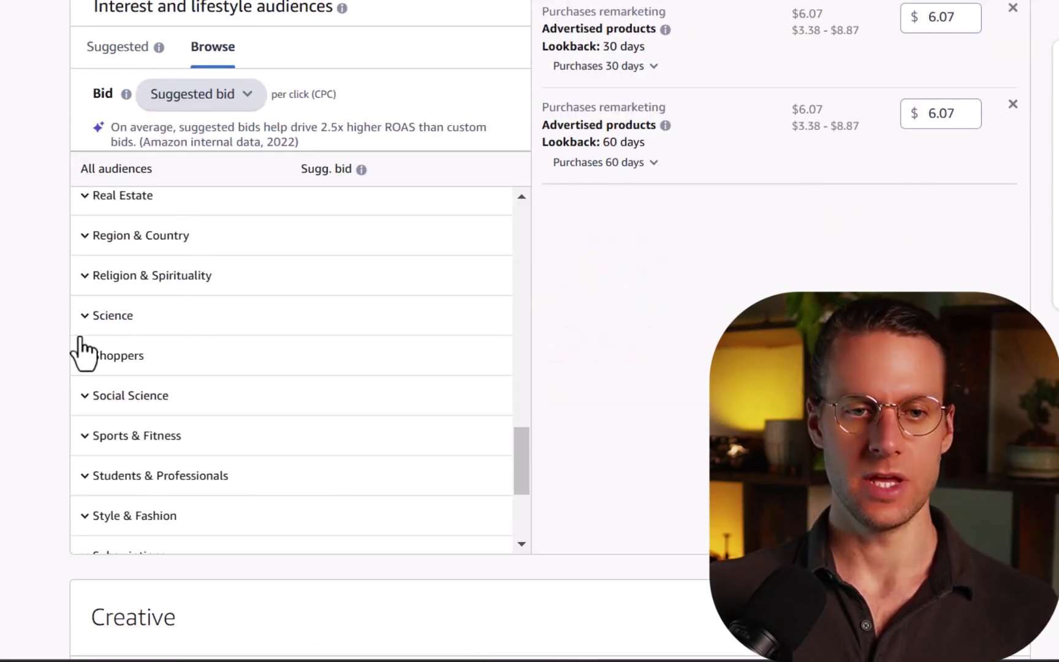
Expand Shoppers, glance at Payment Method, and show High Priced Shoppers under Shopper Types
left_click(120, 361)
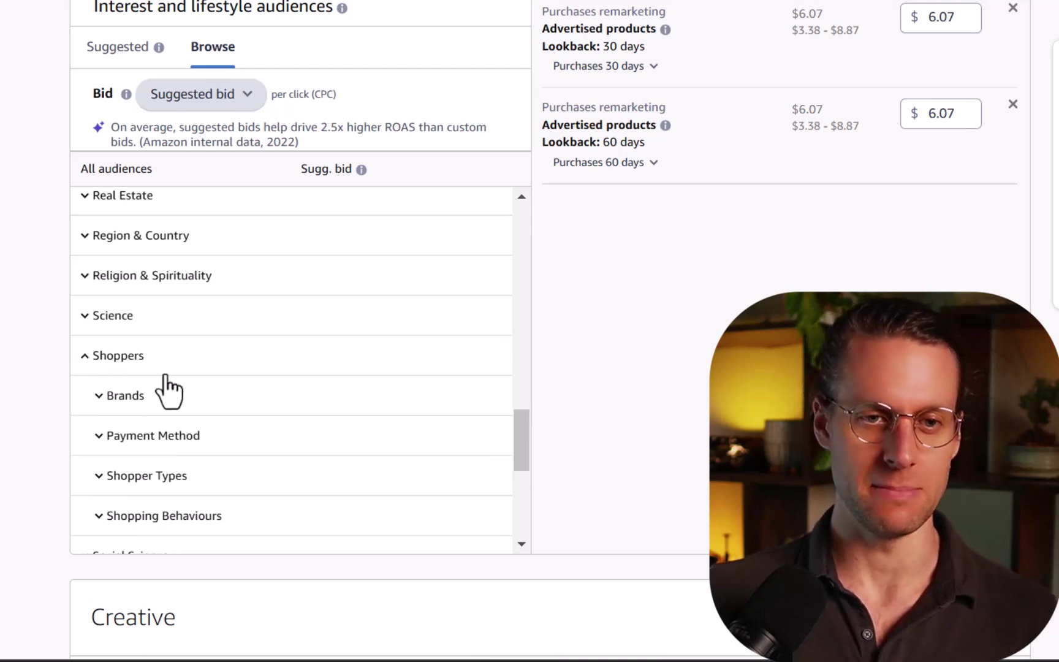
scroll(214, 387, "down", 2)
scroll(218, 379, "down", 2)
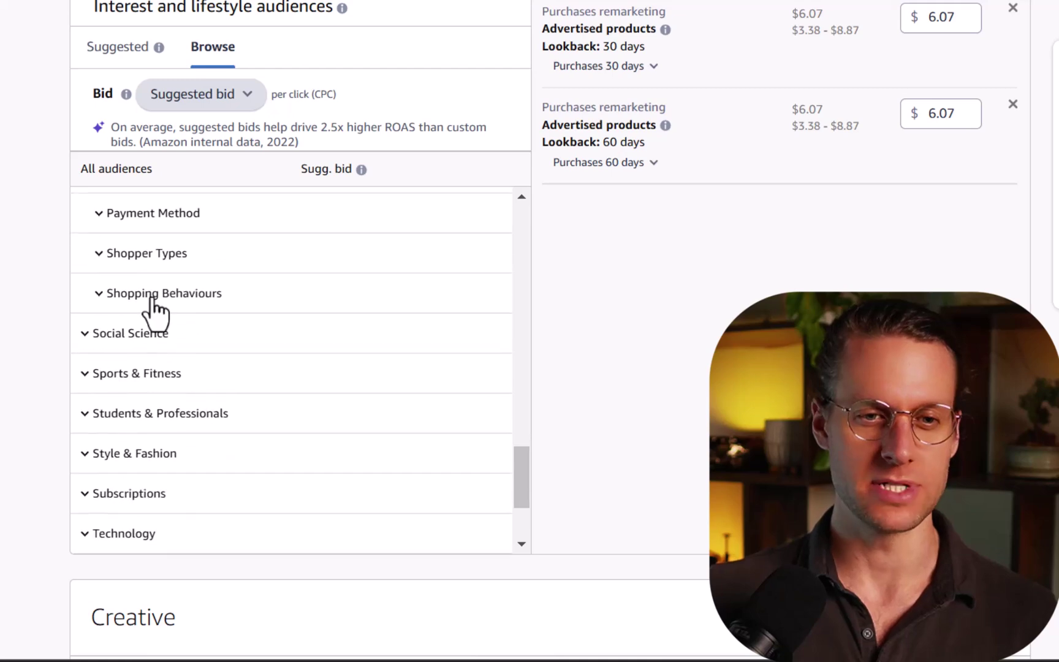
left_click(154, 226)
left_click(154, 226)
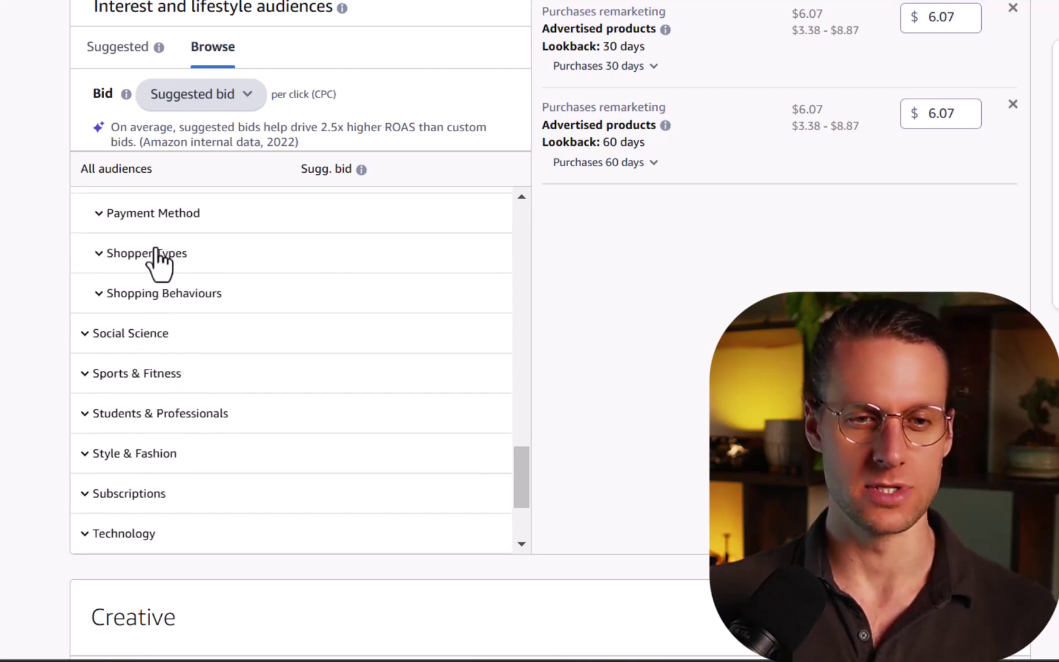
left_click(156, 258)
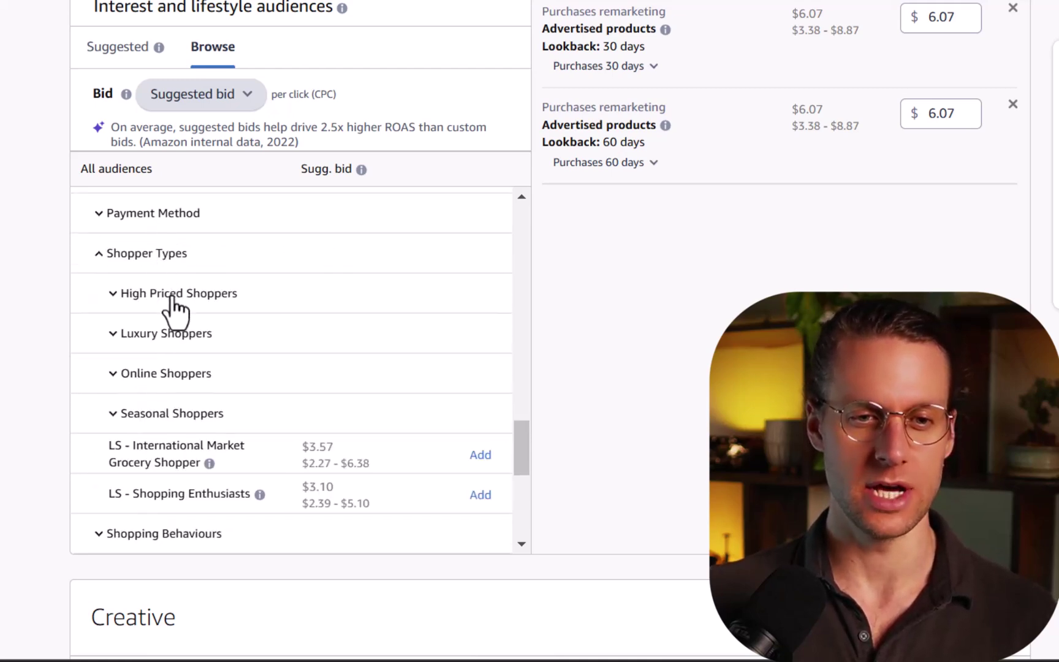
left_click(175, 301)
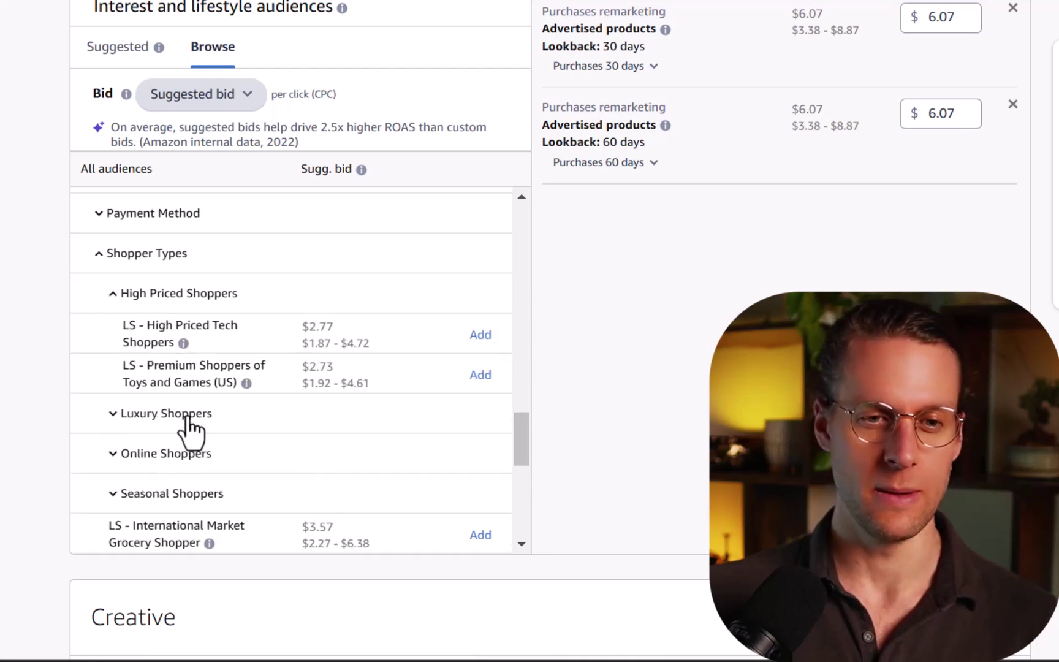
Show the Shopping Behaviours audiences and read the Shopping Enthusiasts description
scroll(147, 377, "down", 2)
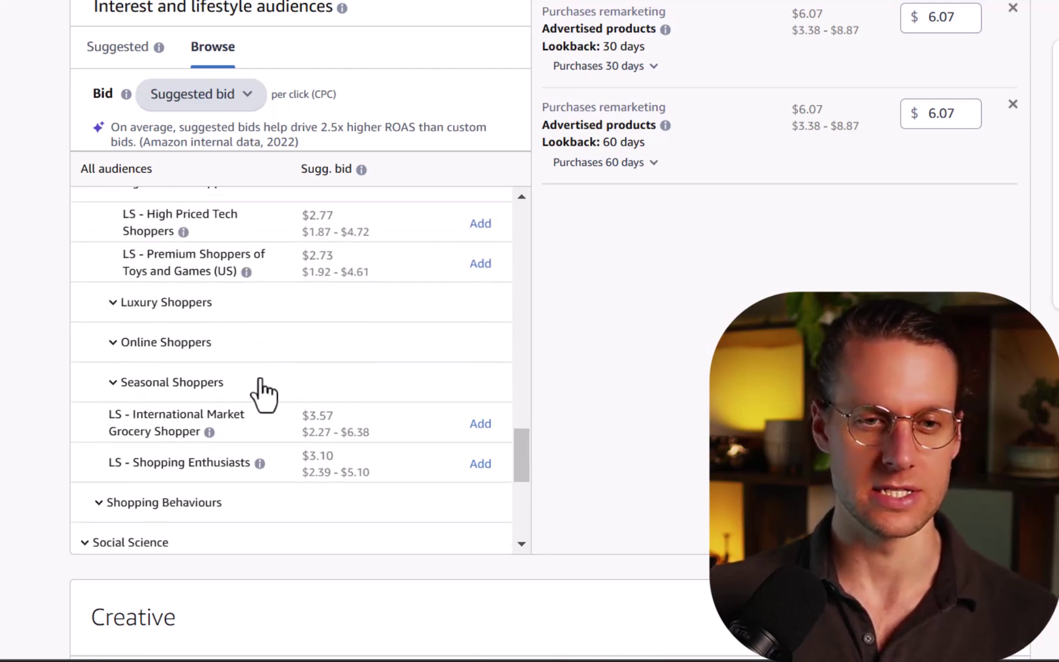
scroll(260, 385, "down", 2)
left_click(147, 395)
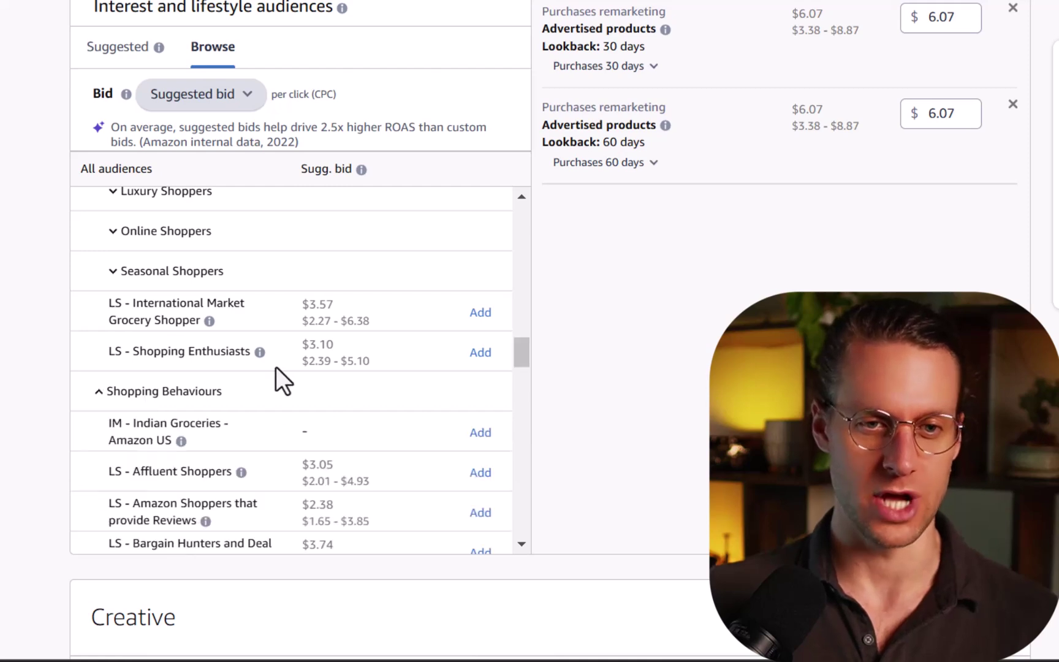
scroll(276, 371, "down", 4)
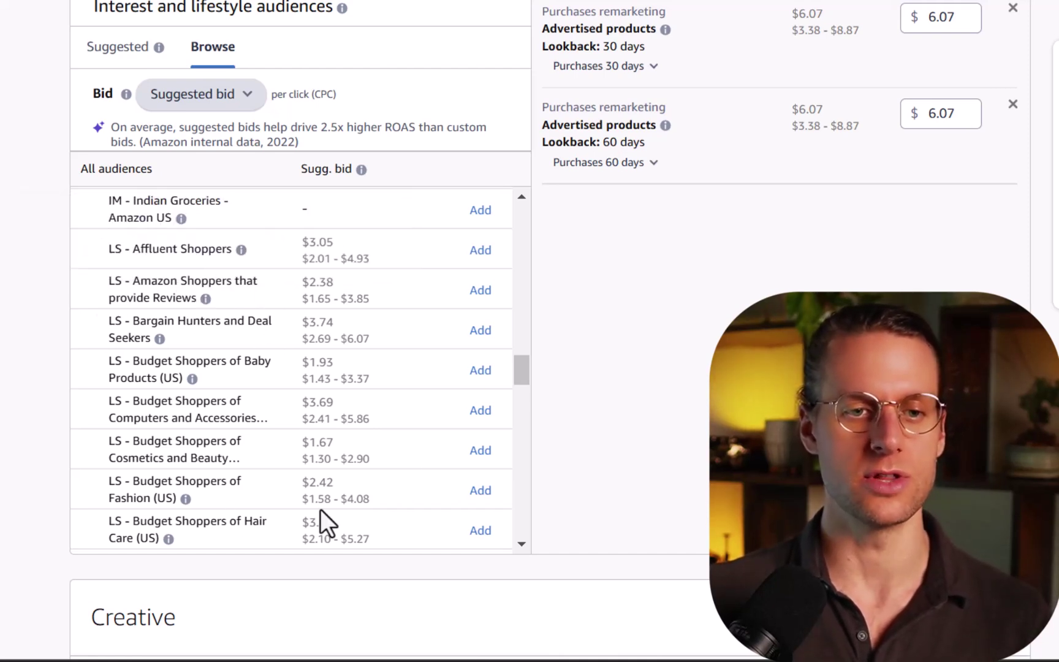
scroll(242, 349, "up", 4)
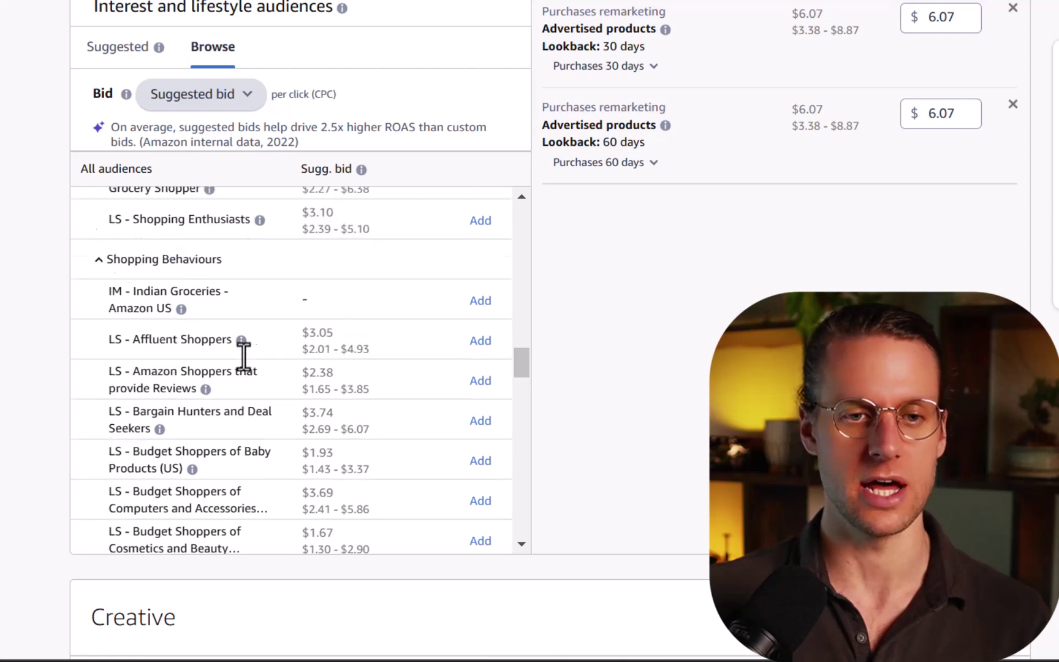
left_click_drag(245, 352, 192, 357)
left_click(264, 351)
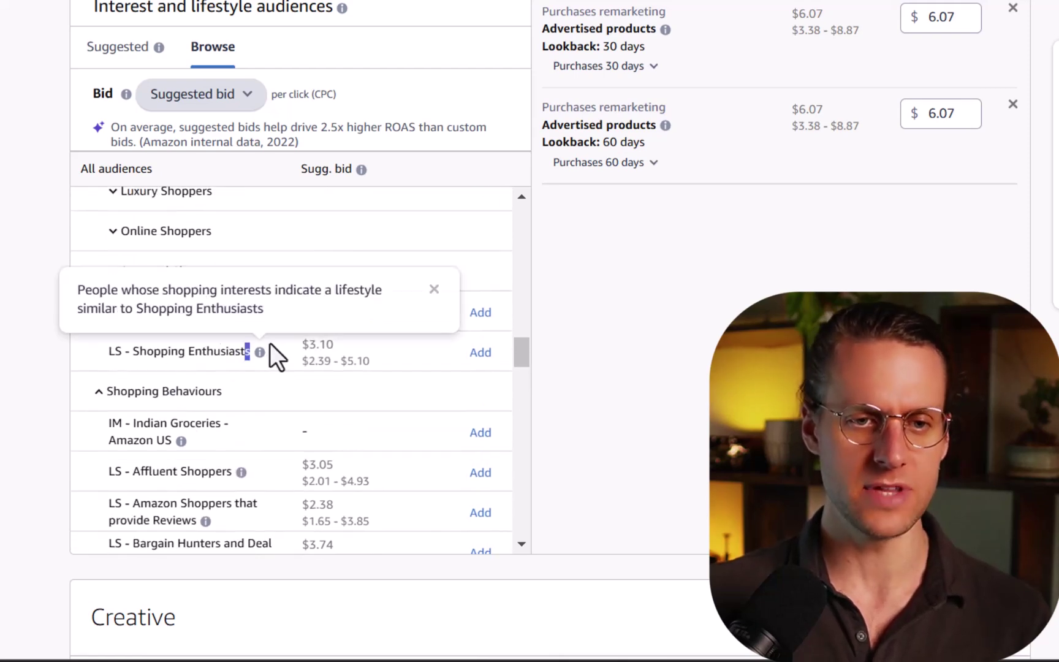
scroll(270, 346, "up", 10)
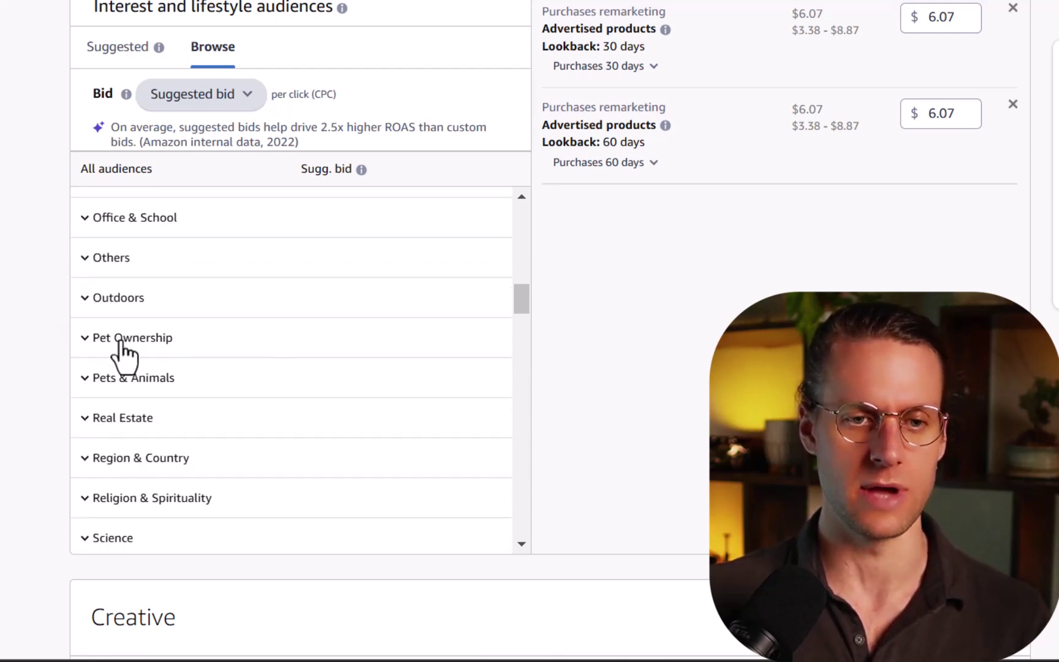
Expand Pet Ownership and Pets & Animals down to the dog audiences, e.g. Grain Free Dog Food at $3.13
left_click(120, 340)
left_click(254, 417)
scroll(290, 428, "down", 7)
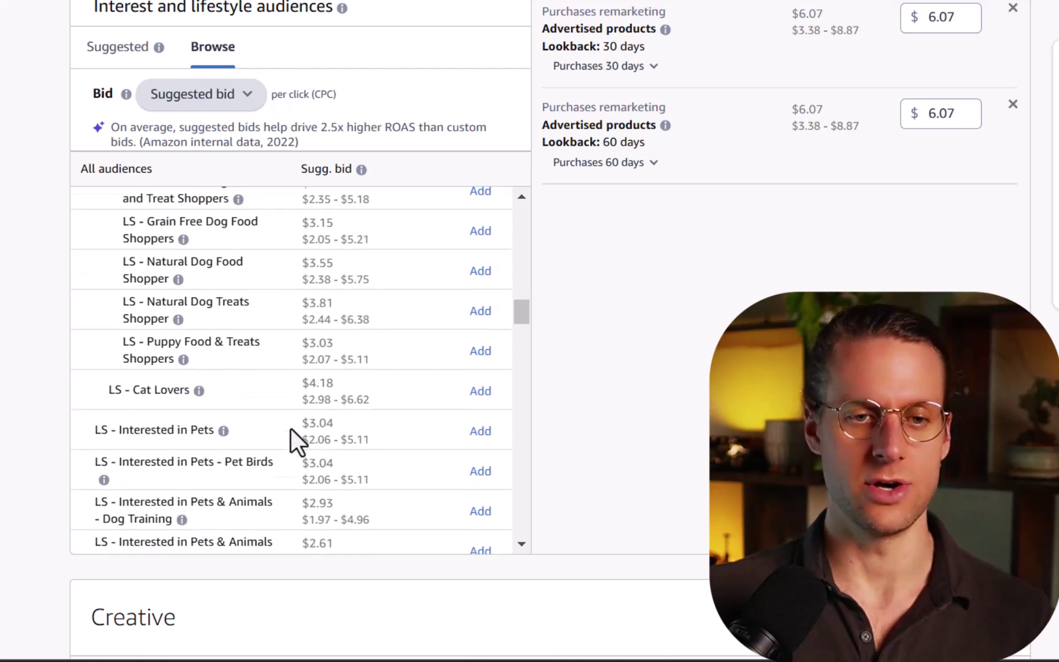
scroll(291, 428, "up", 2)
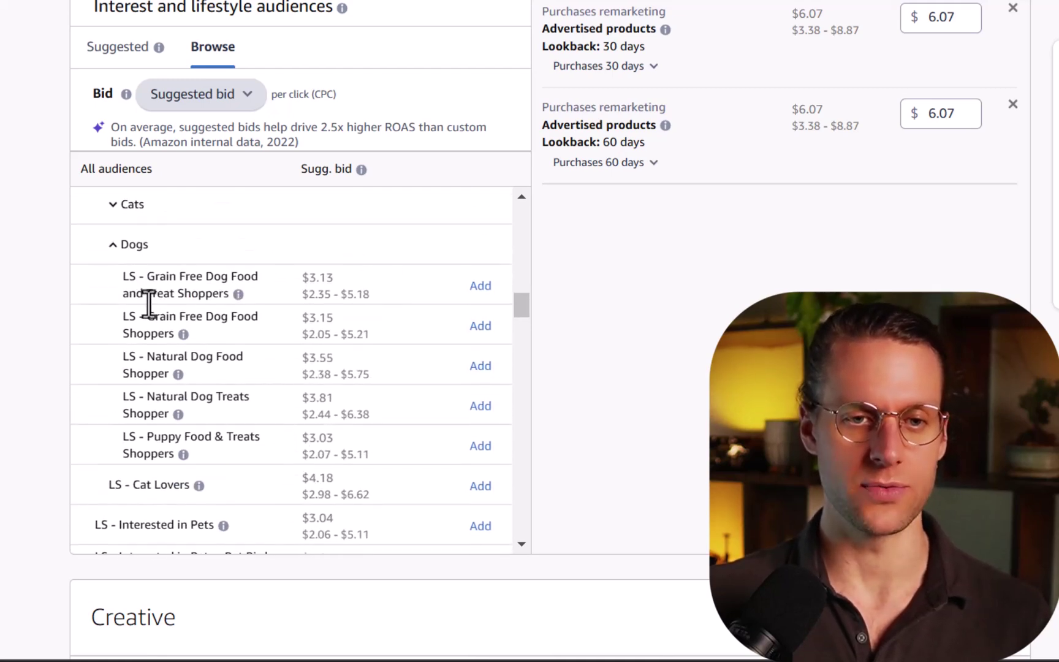
scroll(149, 303, "up", 2)
scroll(151, 307, "down", 2)
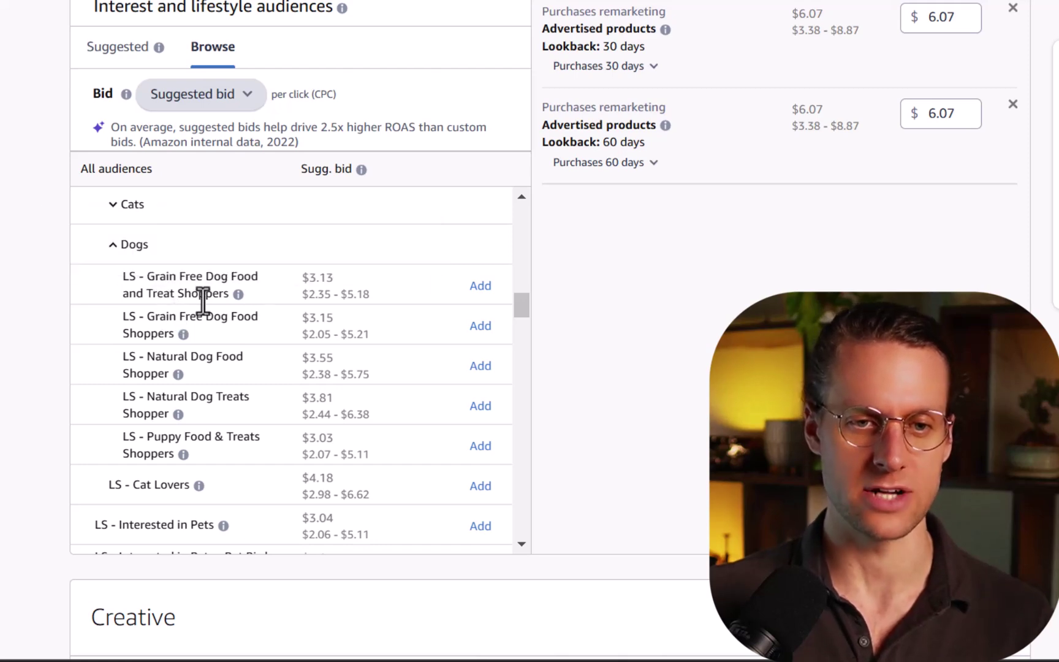
mouse_move(251, 293)
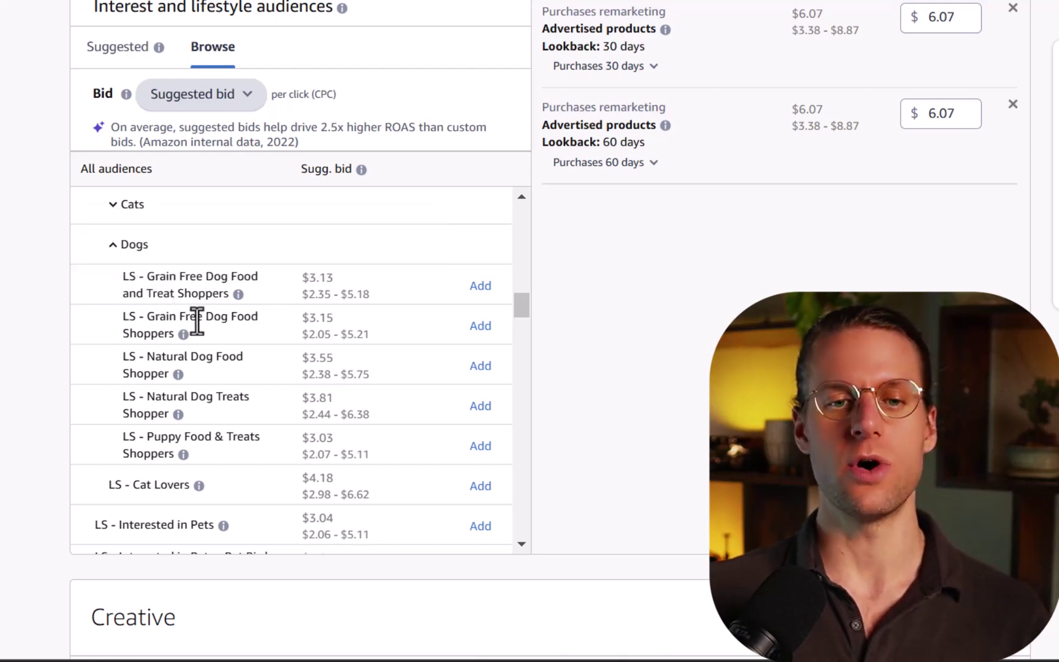
mouse_move(166, 331)
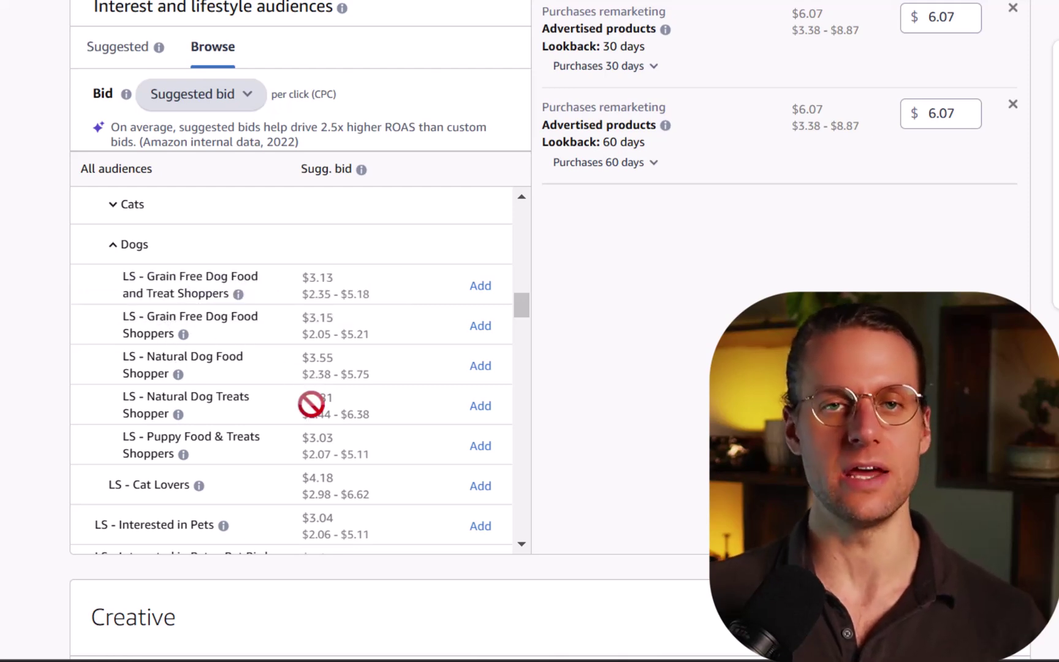
scroll(310, 404, "up", 3)
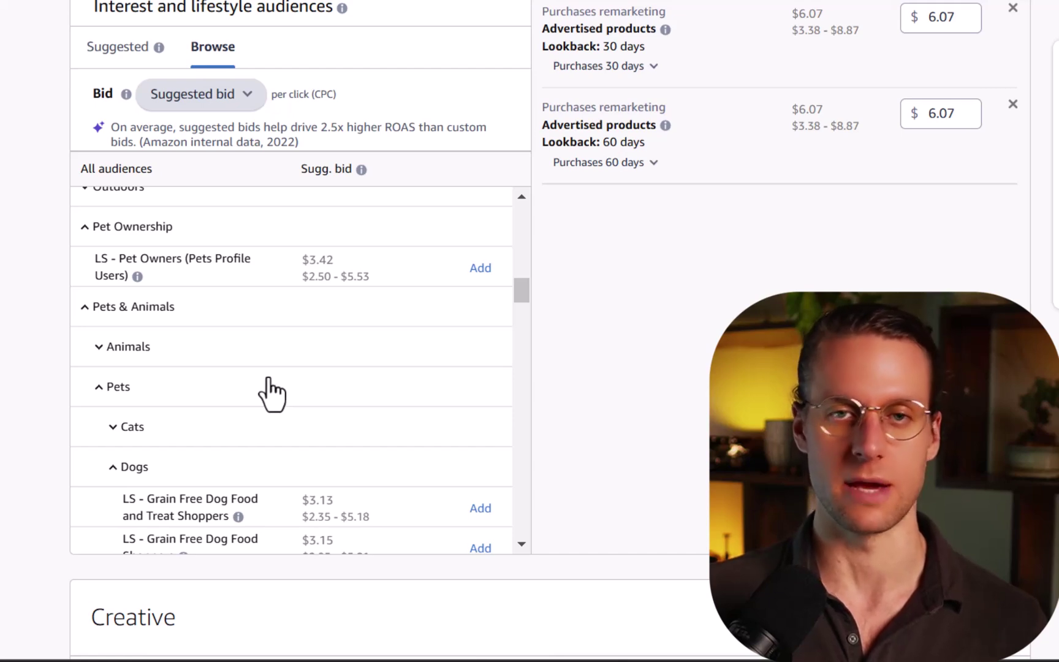
Scroll up to the Targeting header and return to the Contextual / Remarketing / In-market list
scroll(622, 484, "up", 4)
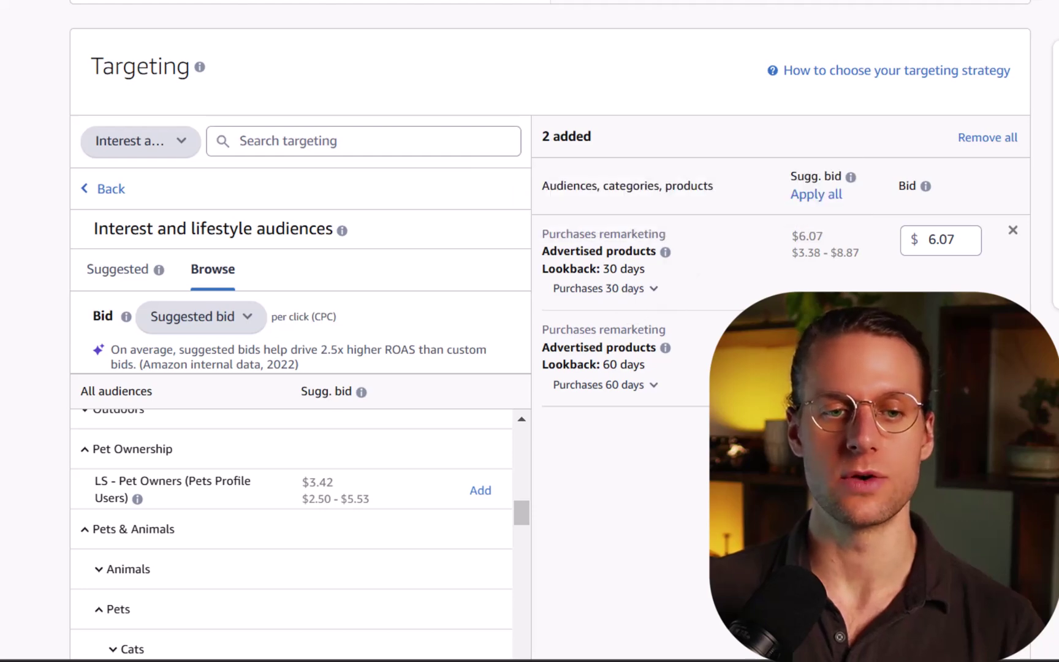
mouse_move(666, 347)
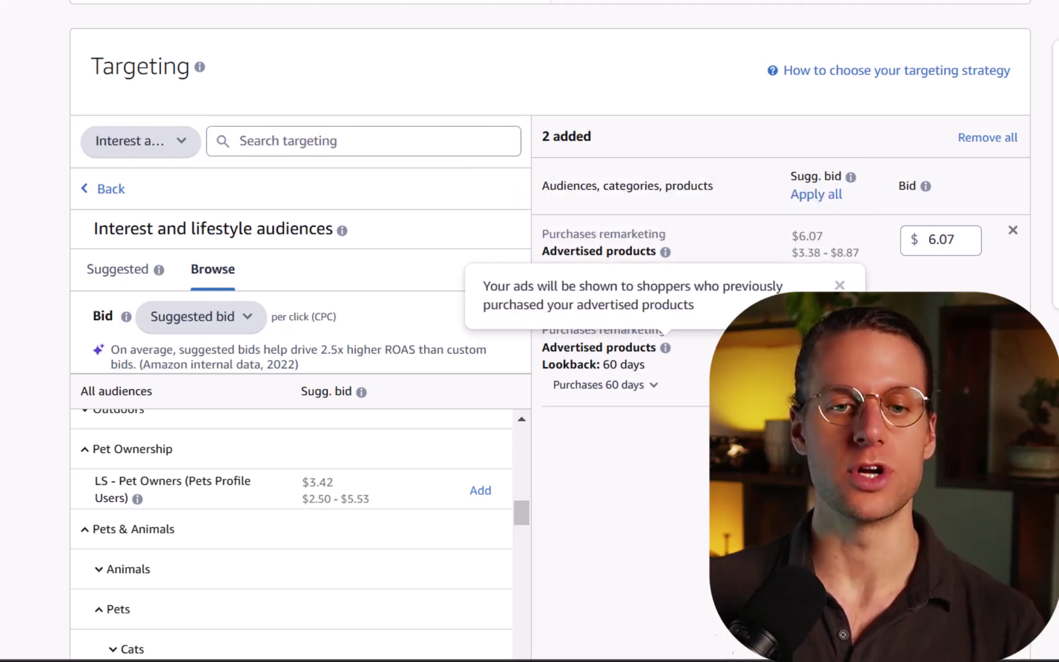
left_click(111, 189)
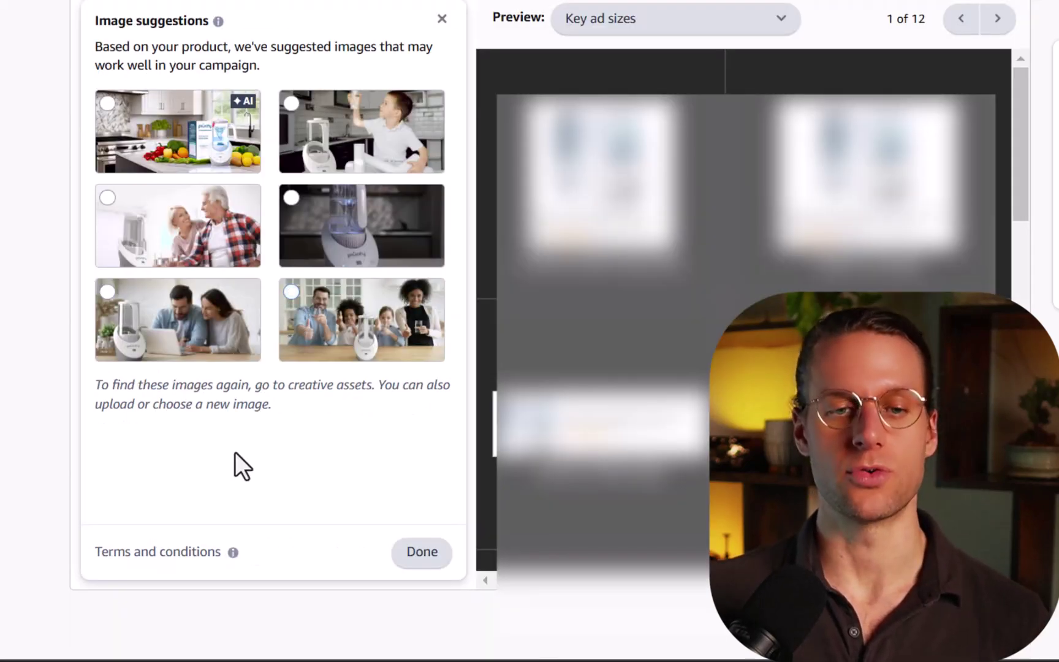
Advance the creative preview five sizes forward to Mobile leaderboard, 7 of 12
scroll(233, 459, "up", 2)
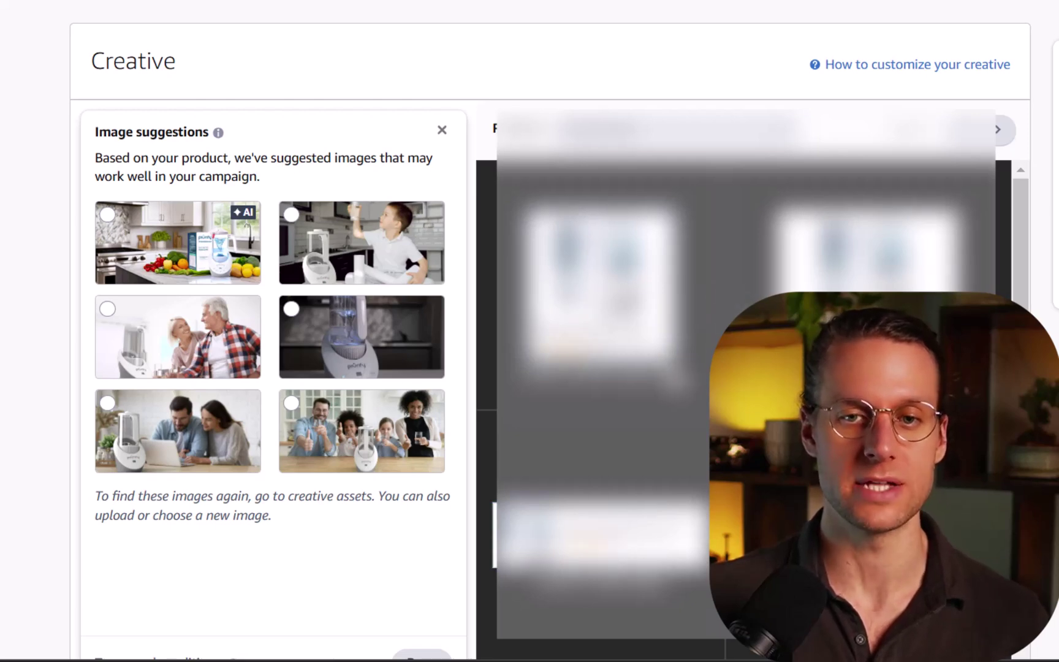
left_click(1000, 131)
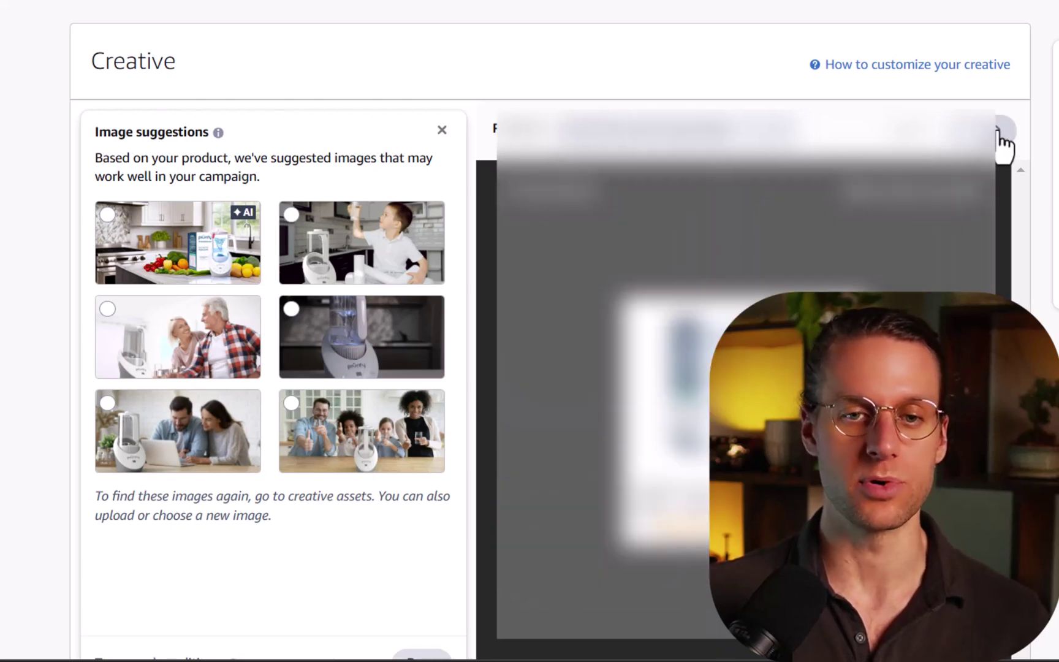
left_click(1000, 131)
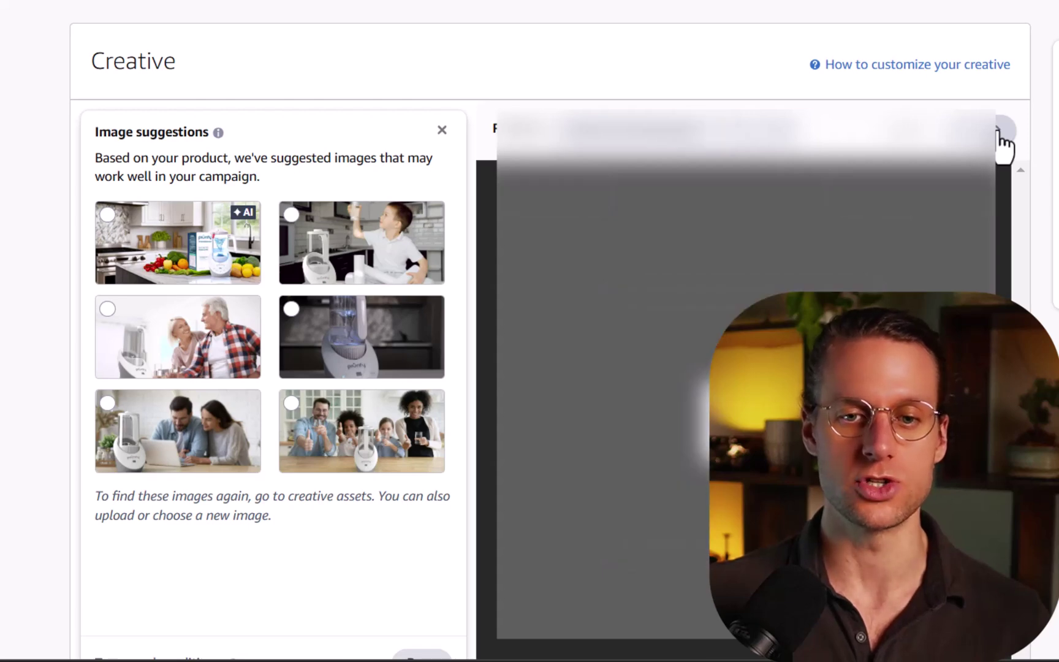
left_click(1000, 131)
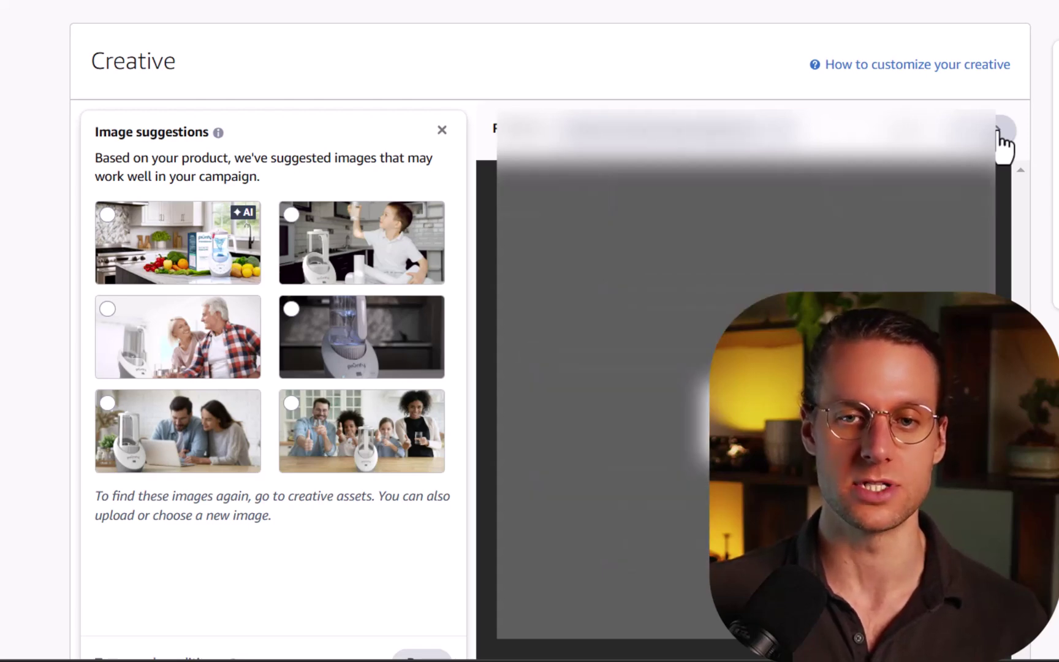
left_click(999, 131)
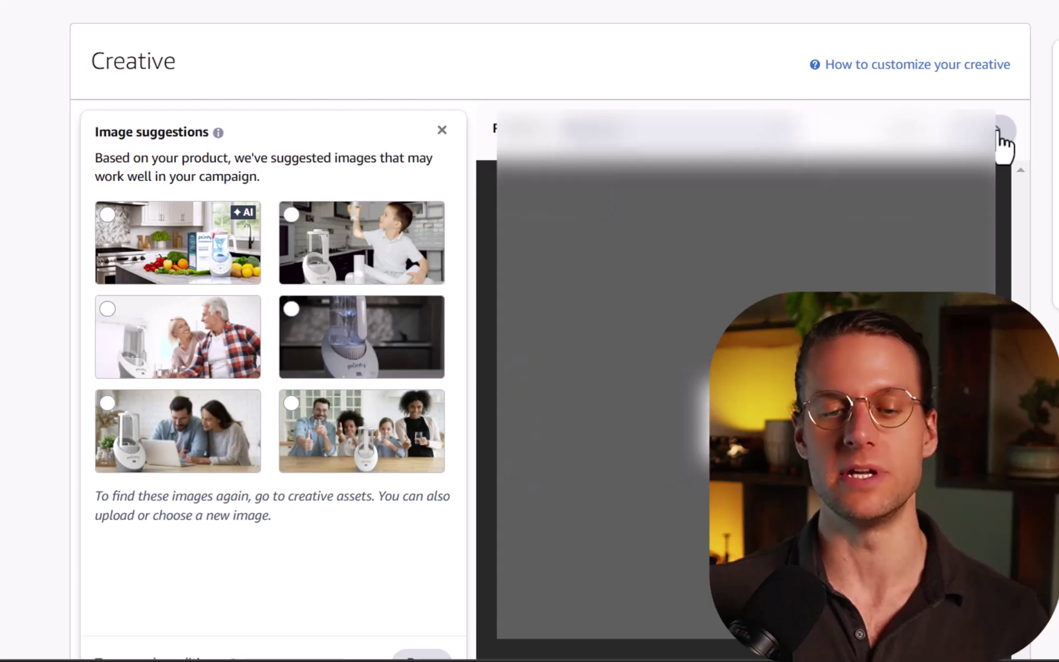
left_click(999, 132)
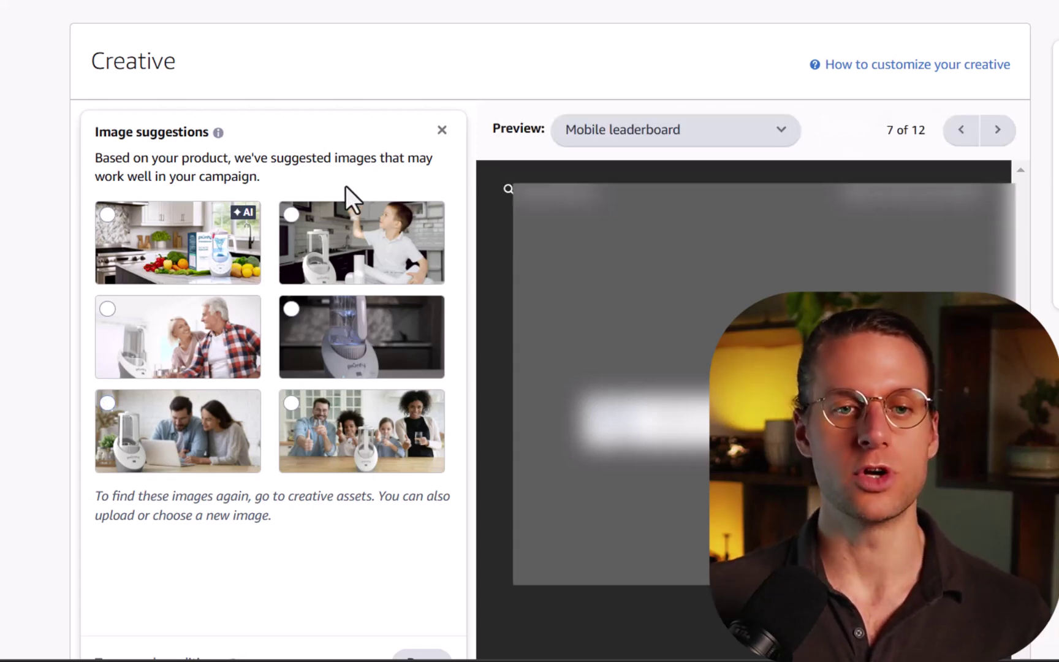
scroll(264, 332, "down", 2)
scroll(264, 331, "up", 2)
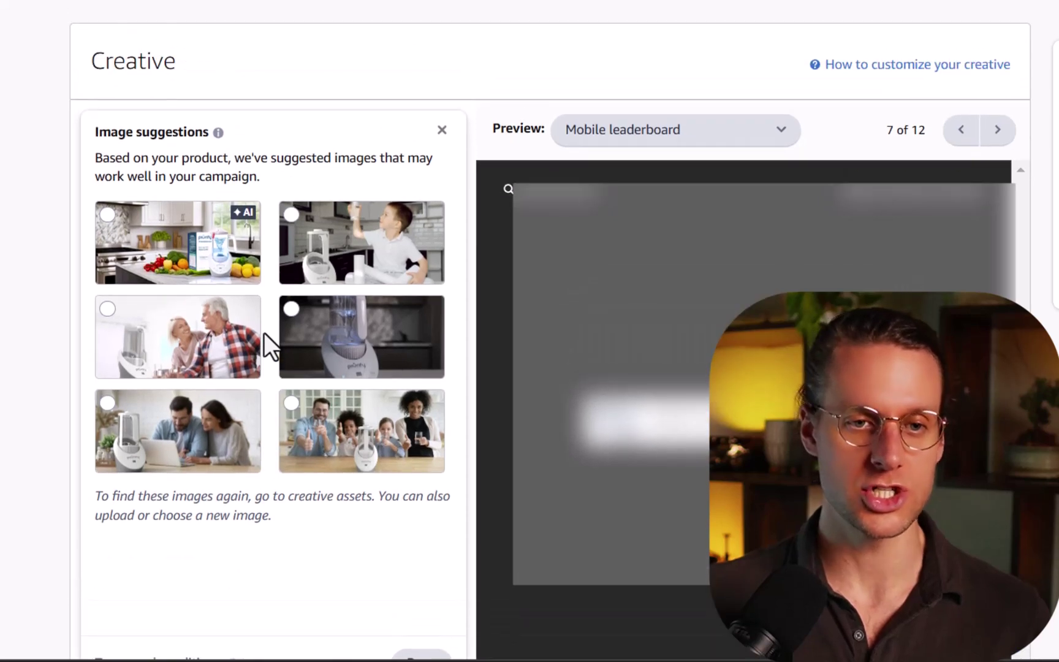
Close image suggestions, check the Add image source options, then go back to the creative-issue error
left_click(442, 130)
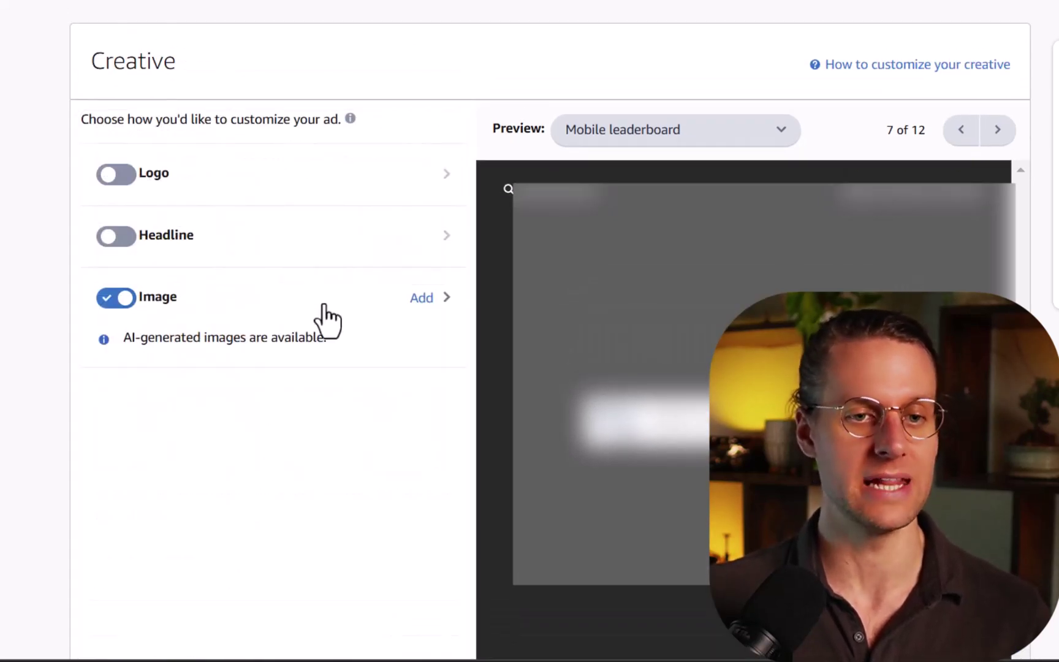
left_click(422, 296)
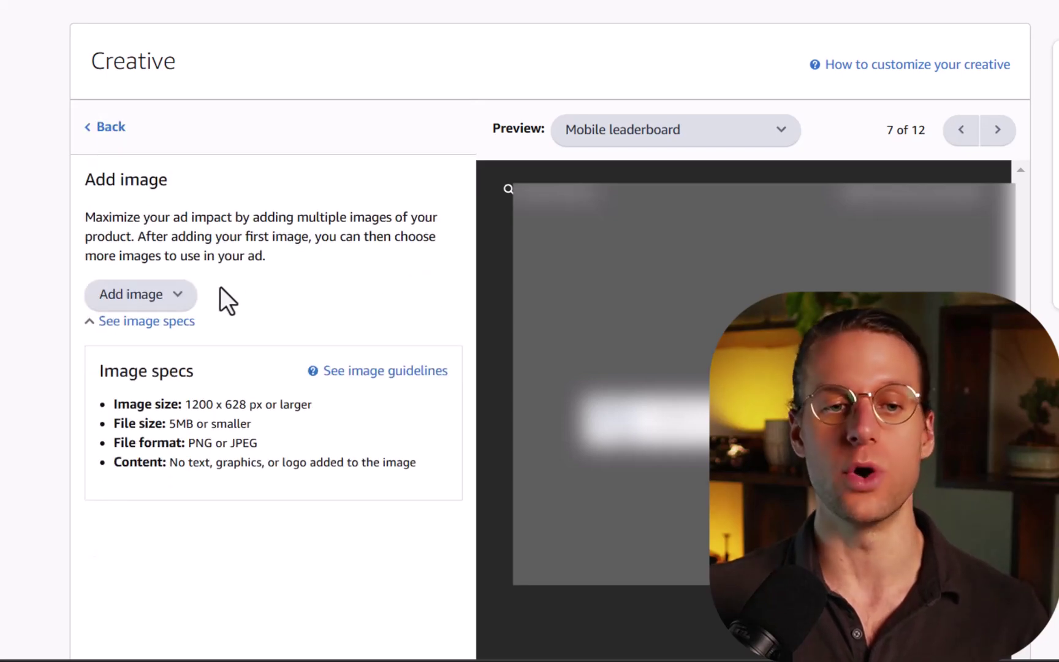
left_click(139, 297)
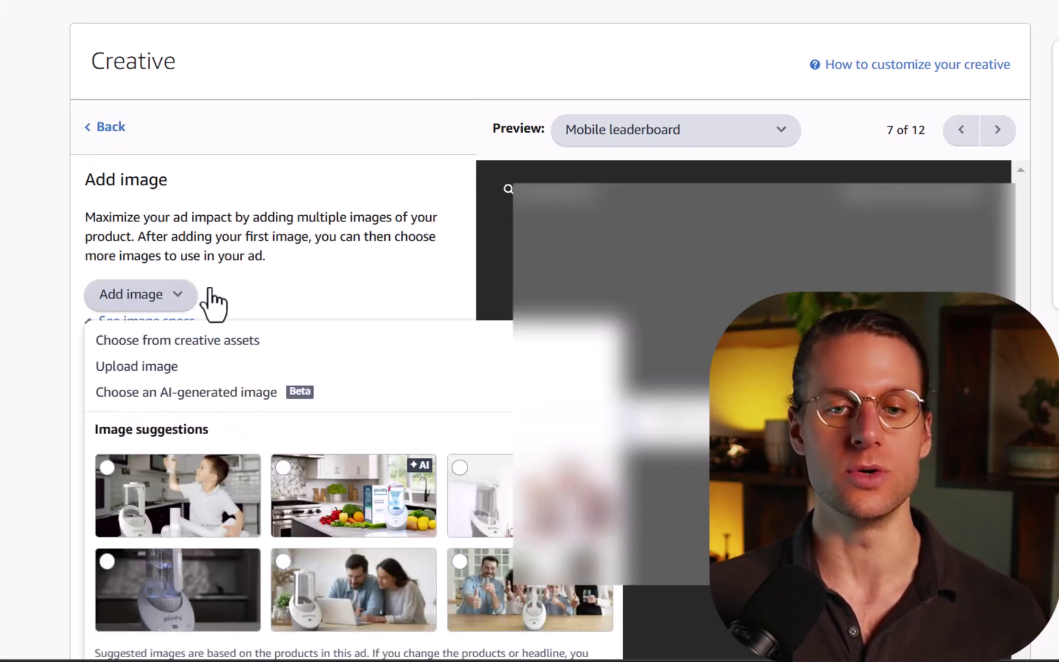
left_click(263, 273)
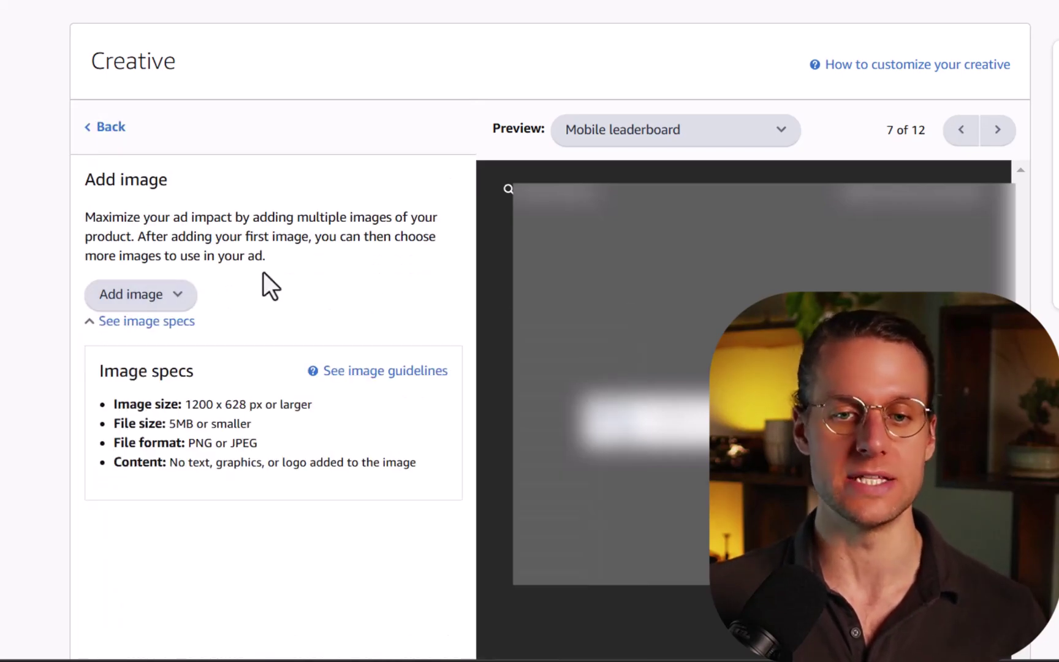
left_click(107, 128)
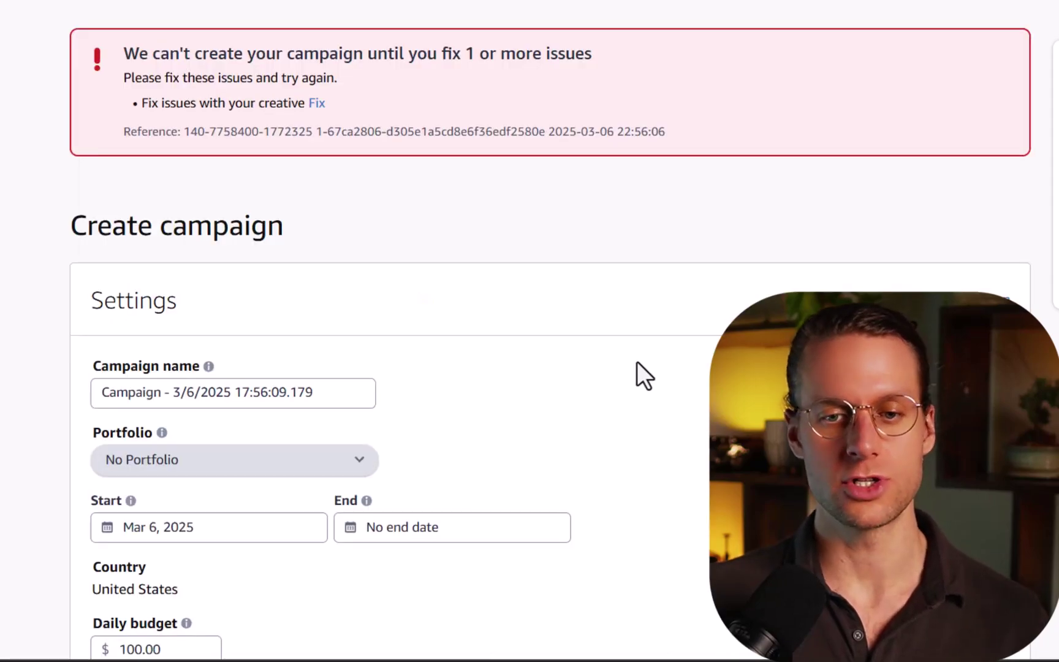
Scroll down the Create campaign page on the way to the campaigns list ranked by orders
scroll(638, 361, "down", 8)
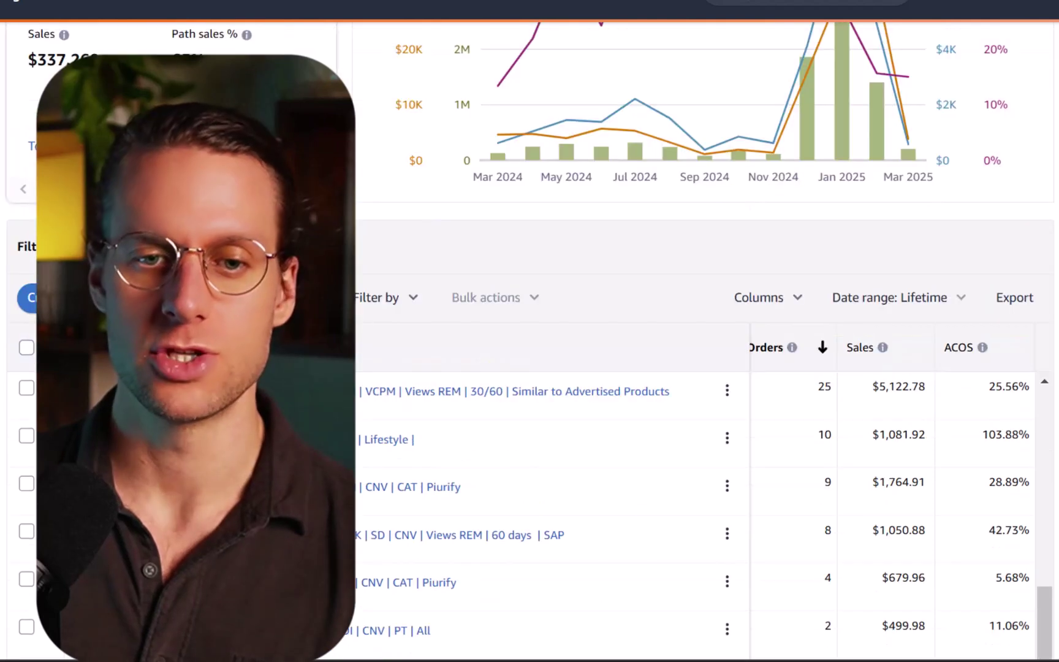
Scroll through the Sponsored Display campaigns table comparing orders, sales and ACOS
scroll(699, 344, "down", 2)
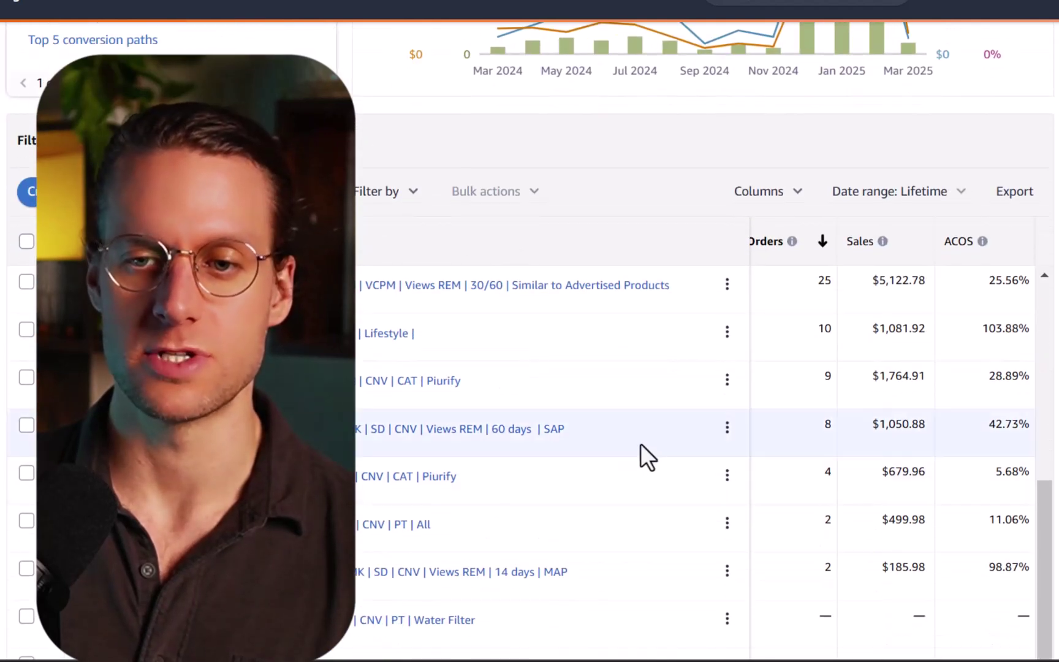
scroll(859, 454, "up", 6)
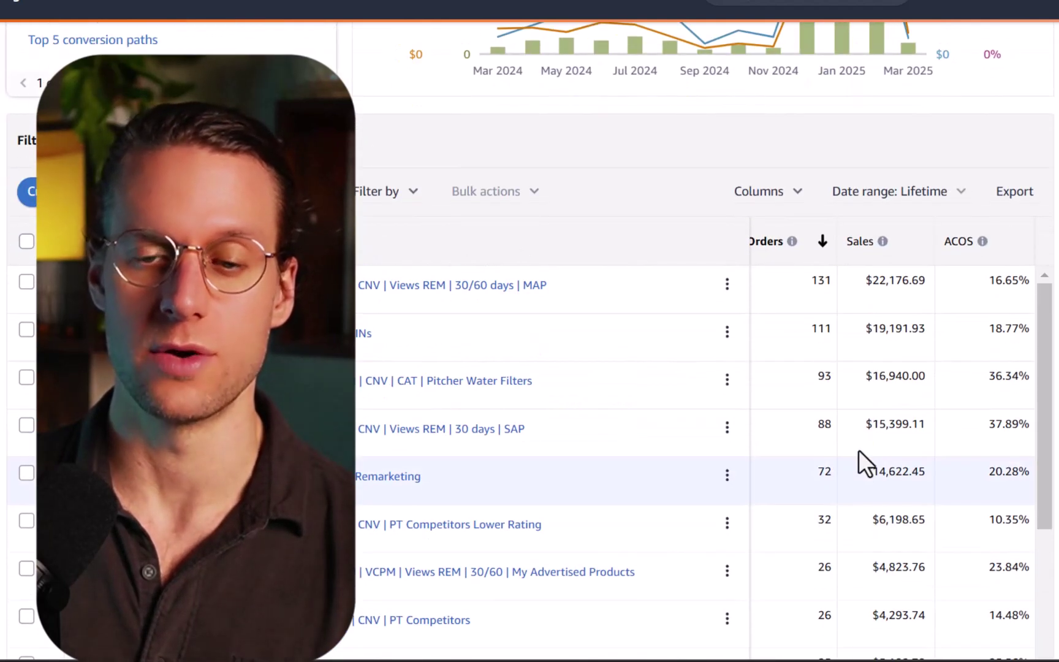
scroll(699, 343, "down", 5)
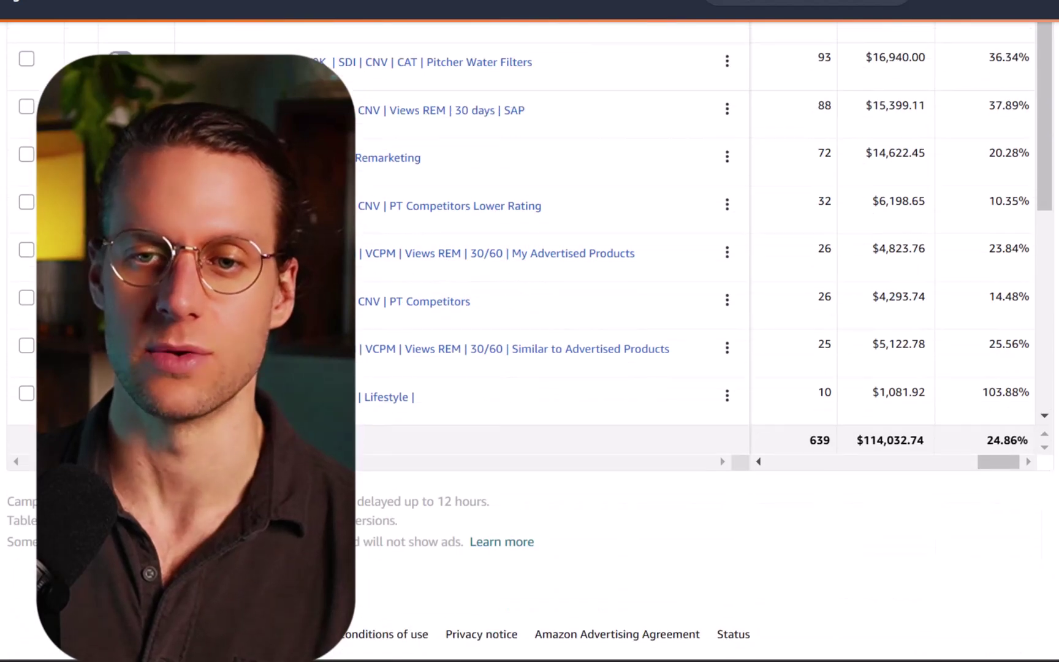
scroll(902, 453, "up", 3)
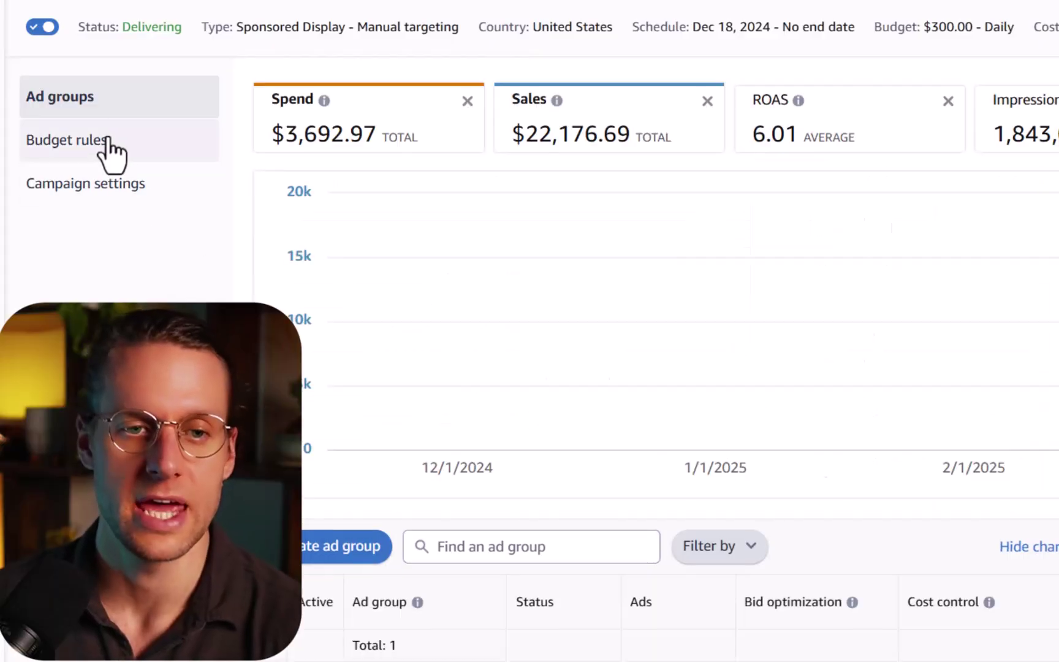
scroll(302, 361, "down", 4)
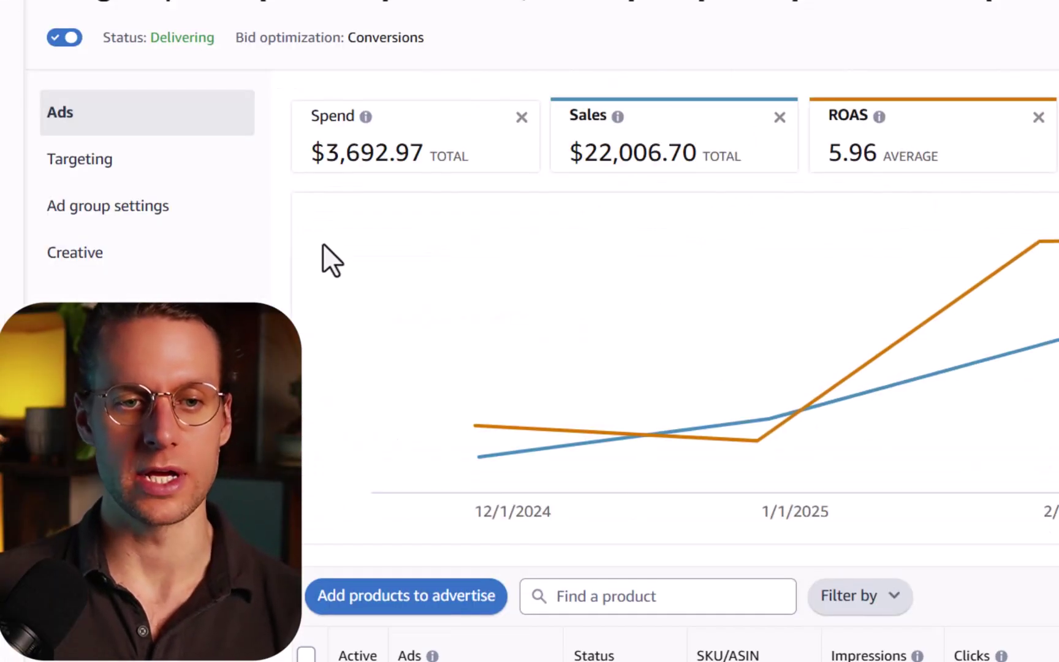
Show the ad group's targeting table and reveal Sales and ACOS for Views 30 and Views 60
left_click(152, 172)
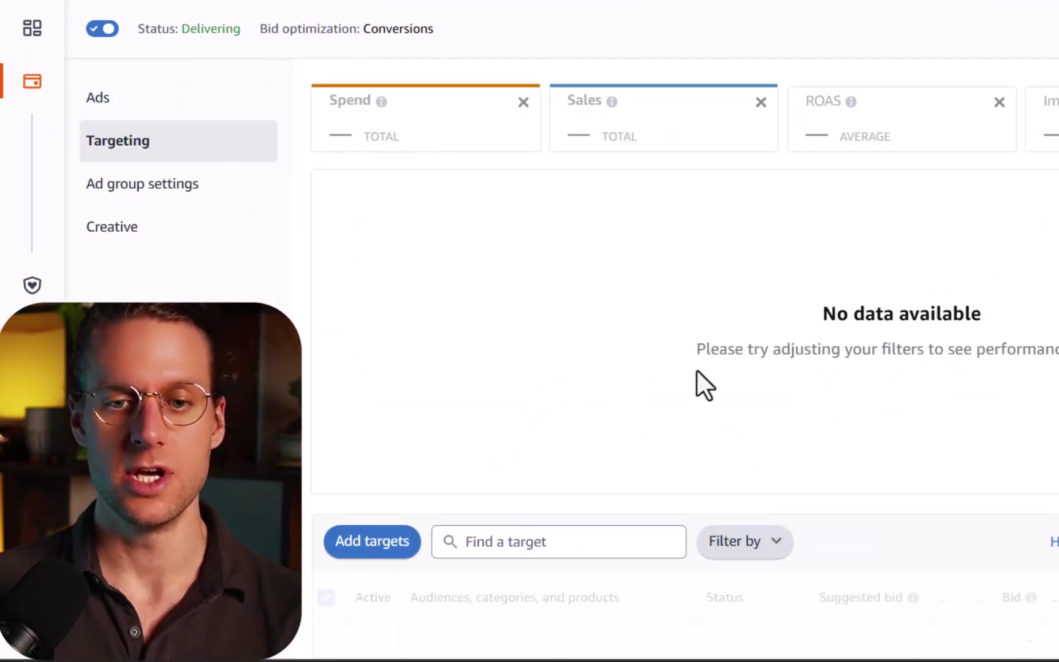
scroll(697, 371, "down", 6)
scroll(697, 371, "down", 1)
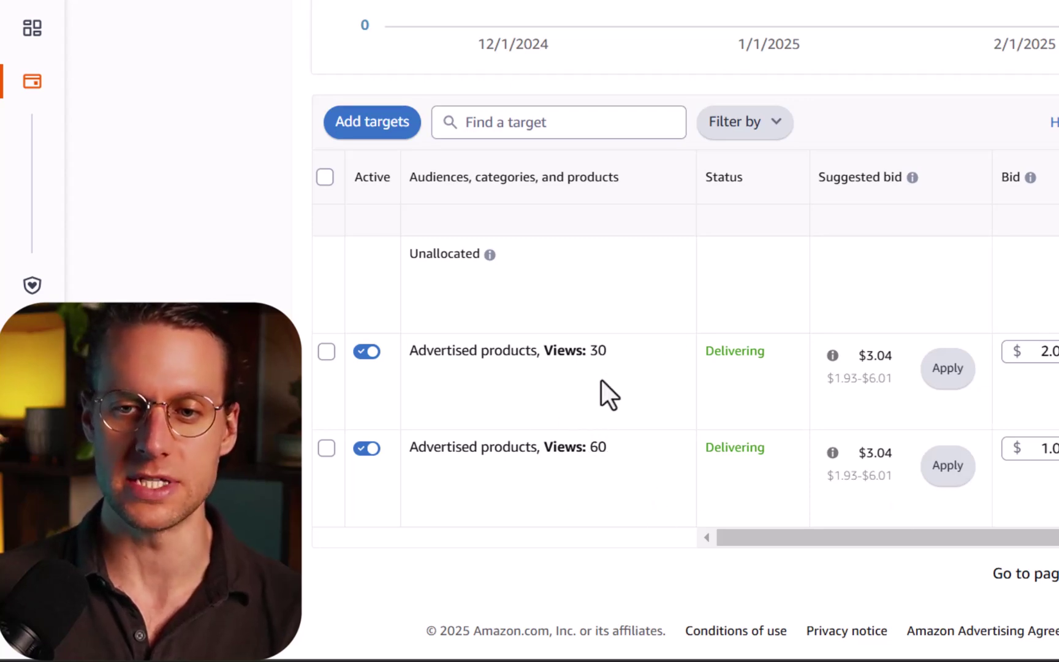
left_click_drag(565, 421, 960, 400)
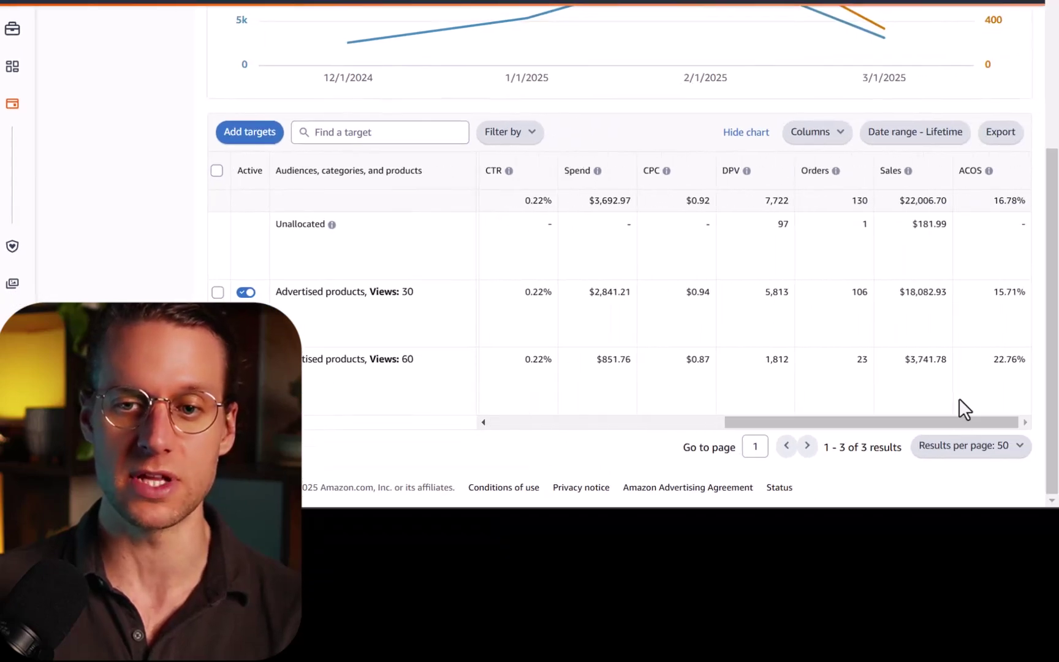